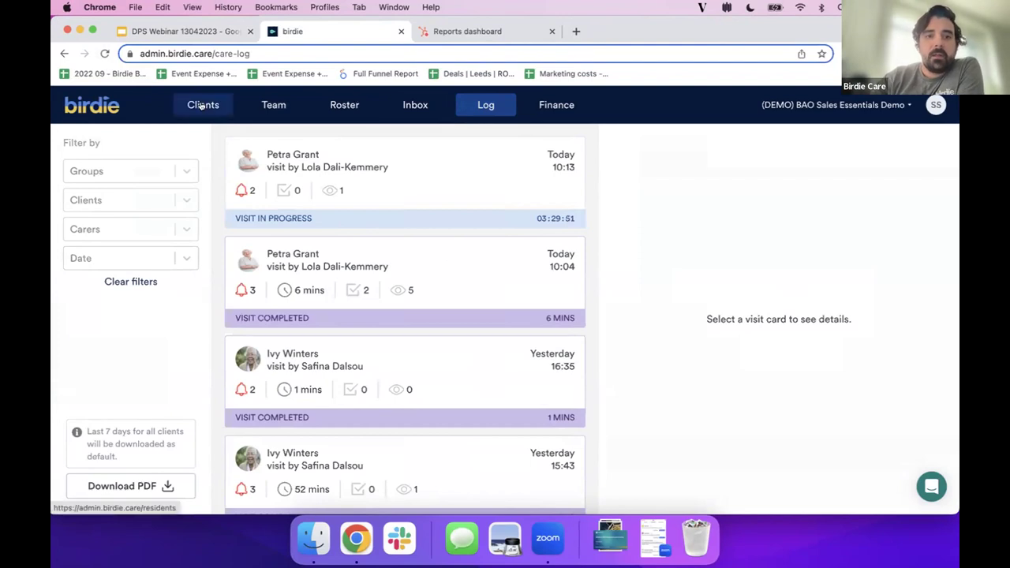
- Search the client list by the client's first name and open the matching client's profile
left_click(228, 109)
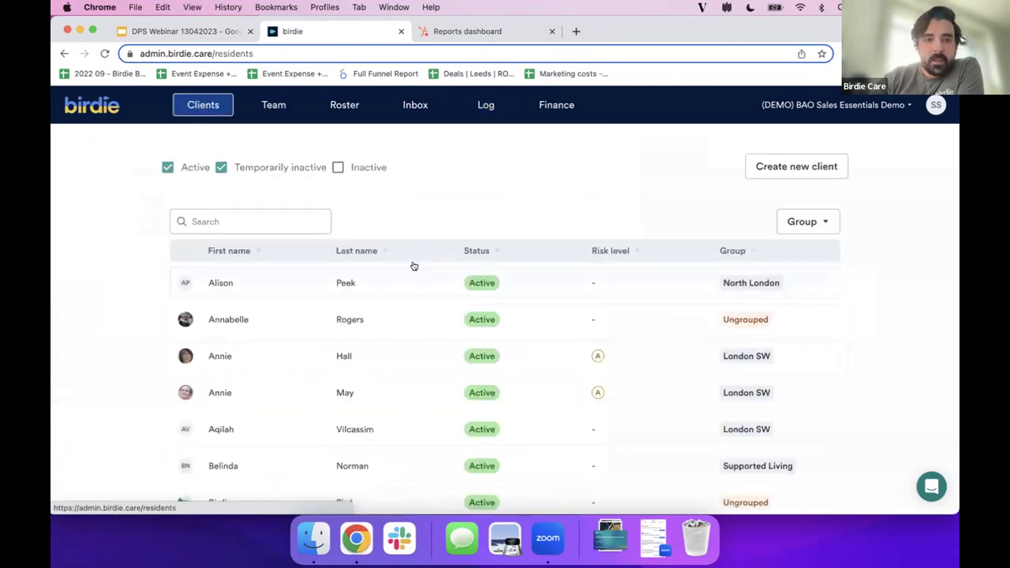
left_click(266, 221)
type("petra")
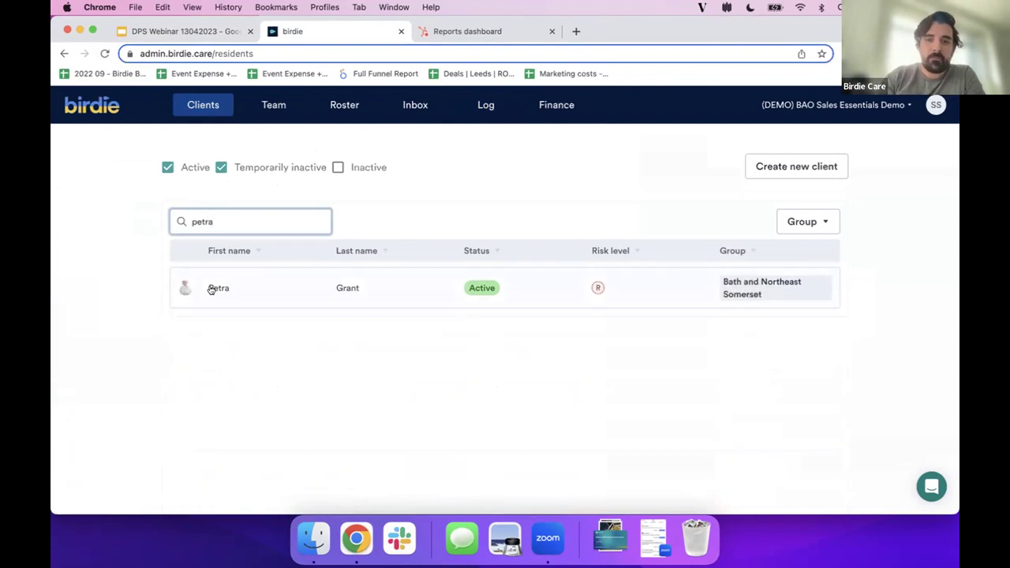
left_click(211, 289)
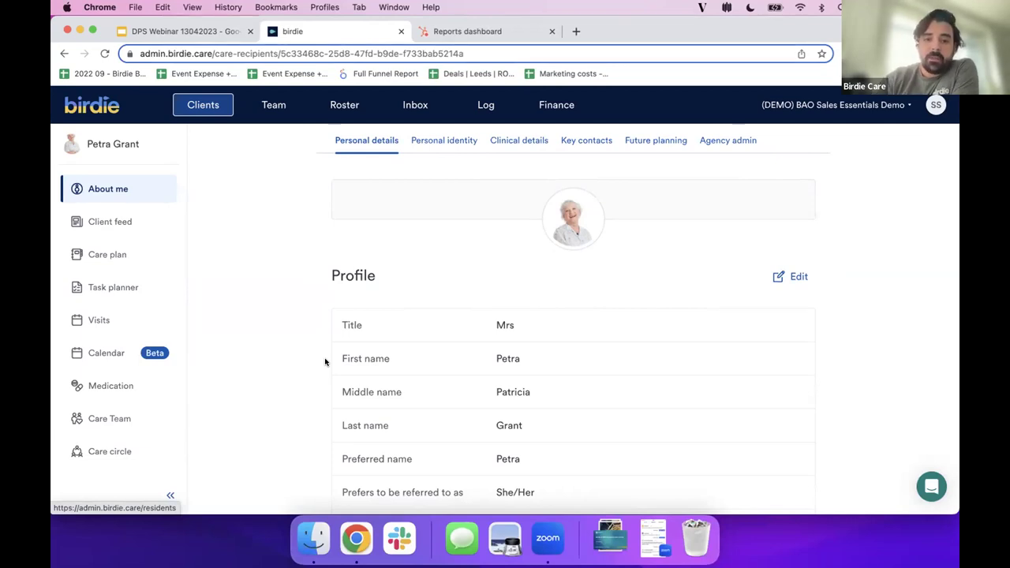
- Review the profile, contact details and highlights in the client's personal details
scroll(324, 361, "down", 8)
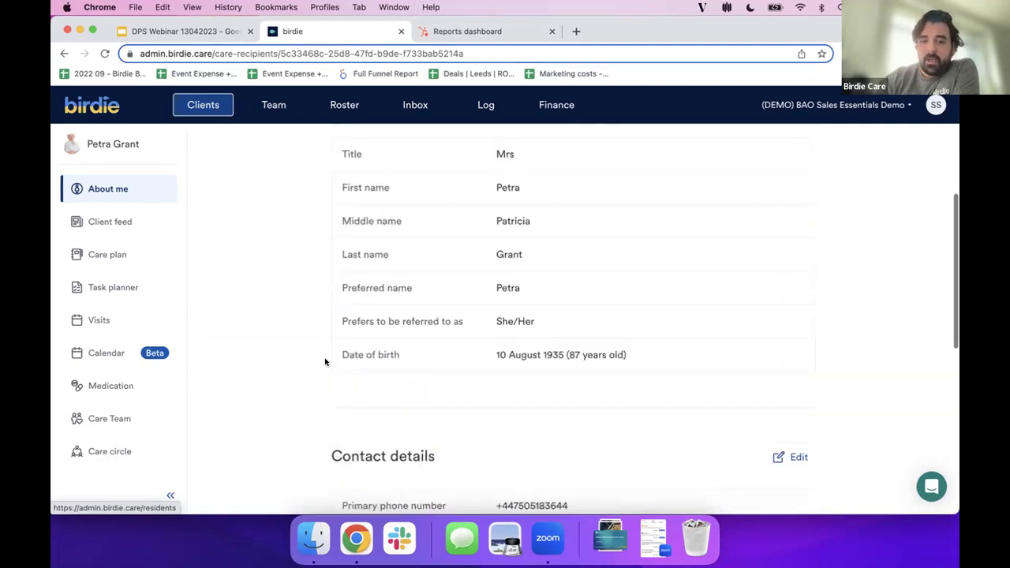
scroll(324, 361, "down", 4)
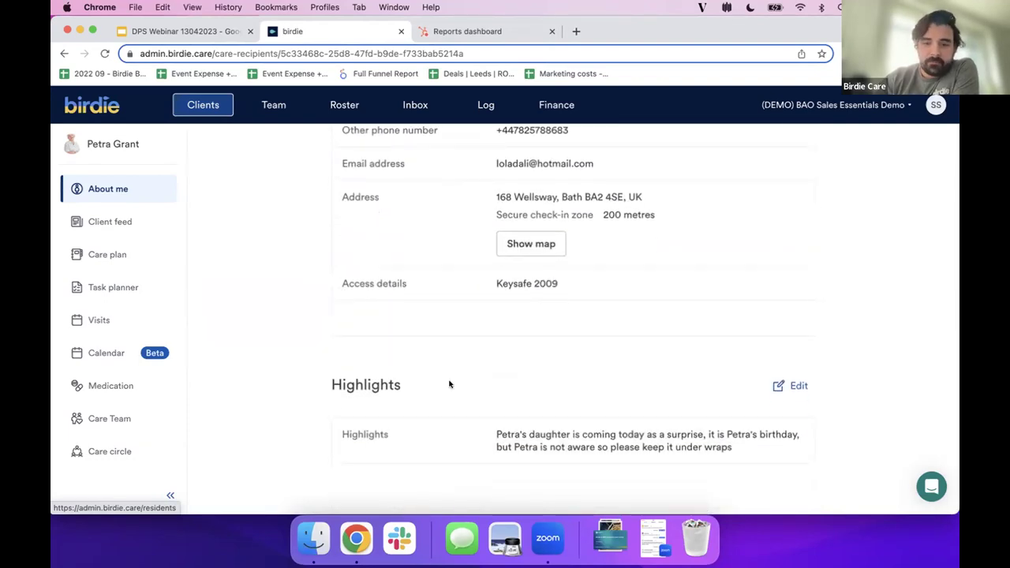
scroll(631, 378, "up", 12)
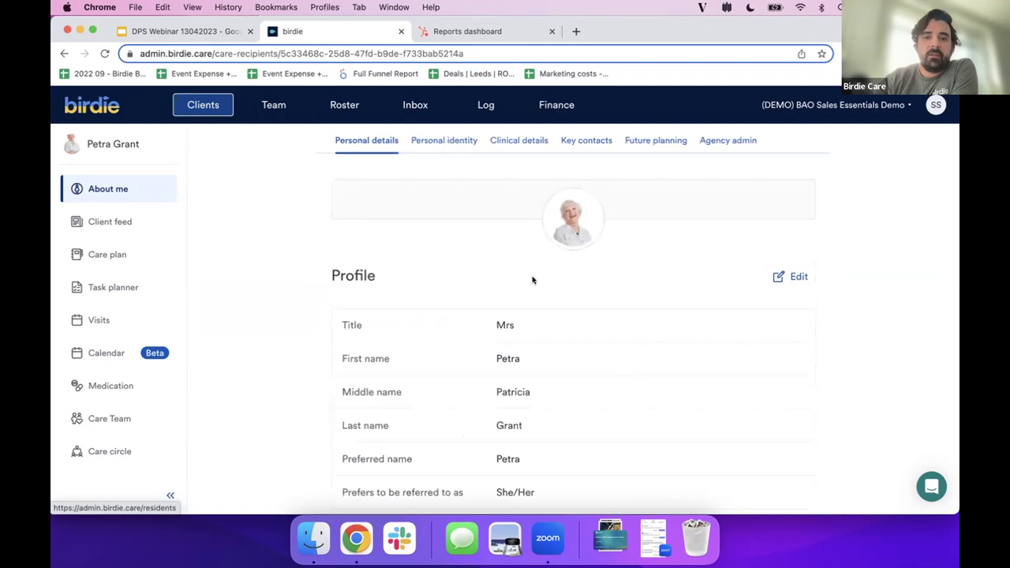
- Review the client's personal identity section, covering culture and religion, sexuality, life history and preferences
left_click(442, 141)
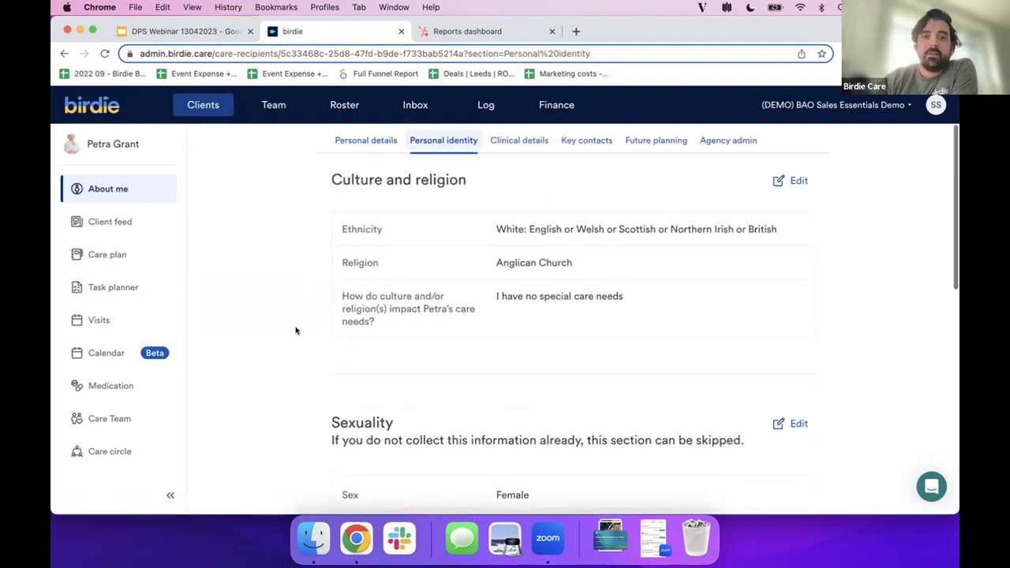
scroll(296, 331, "down", 2)
scroll(296, 330, "down", 5)
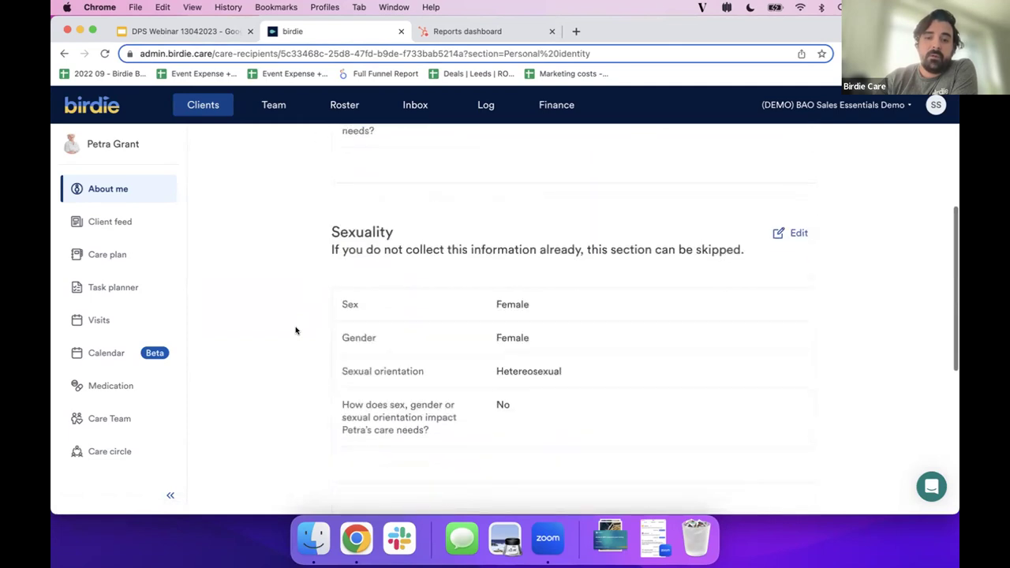
scroll(296, 331, "down", 5)
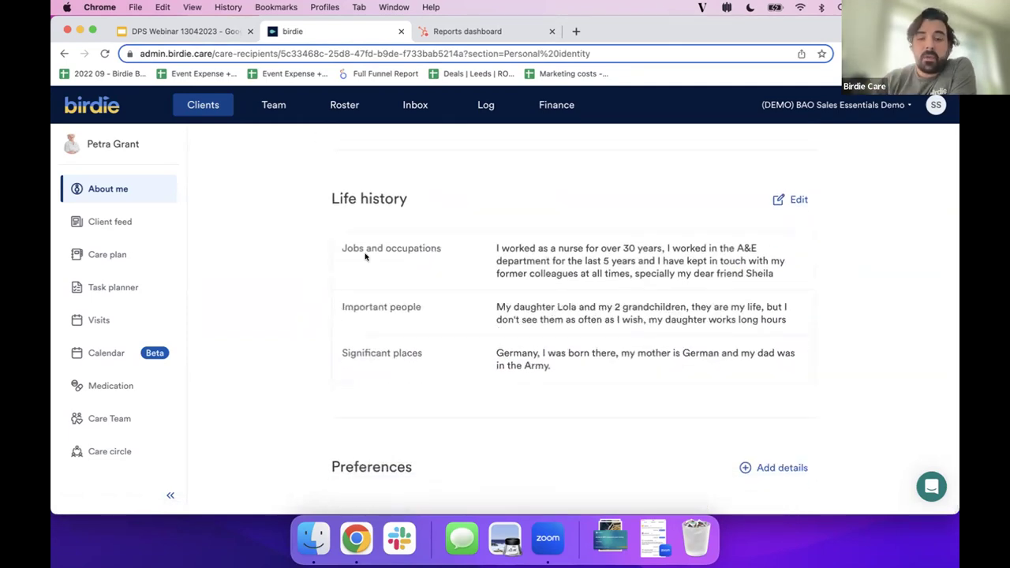
scroll(371, 338, "up", 1)
scroll(372, 338, "down", 1)
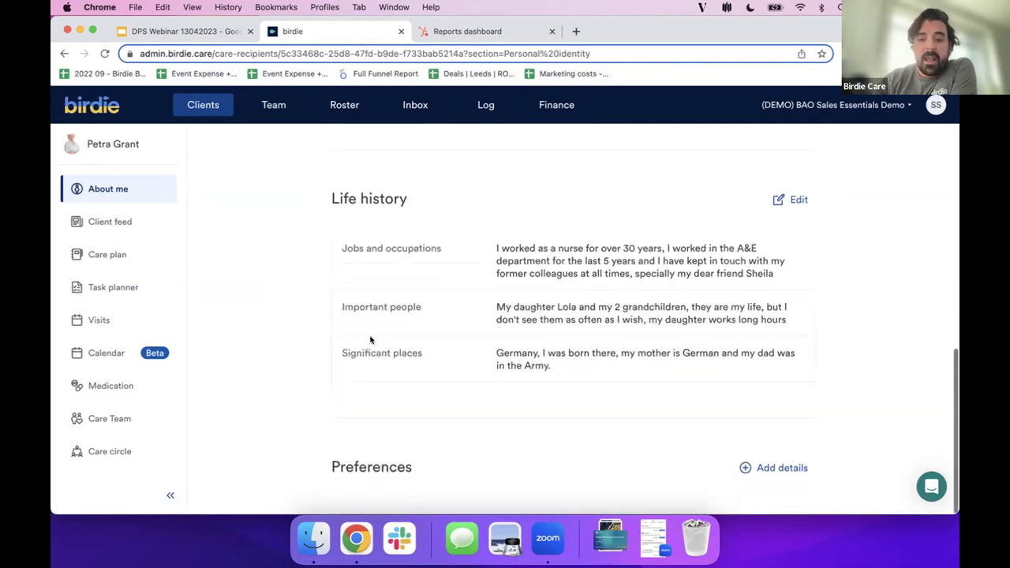
scroll(682, 379, "up", 5)
- Review the client's clinical details, including health details, allergies and intolerances, and the doctor and pharmacist sections
left_click(521, 142)
scroll(257, 330, "down", 1)
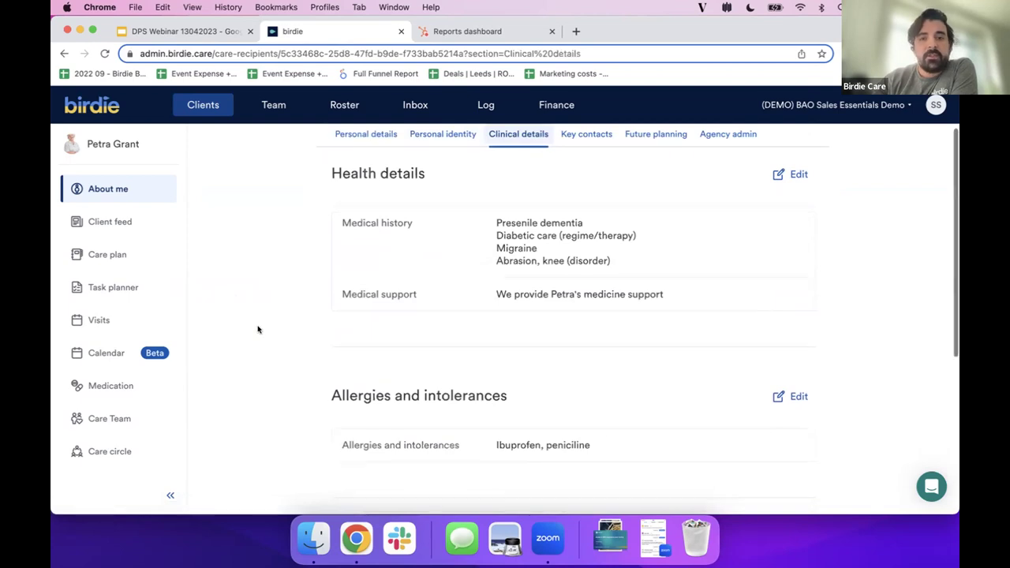
scroll(258, 330, "down", 5)
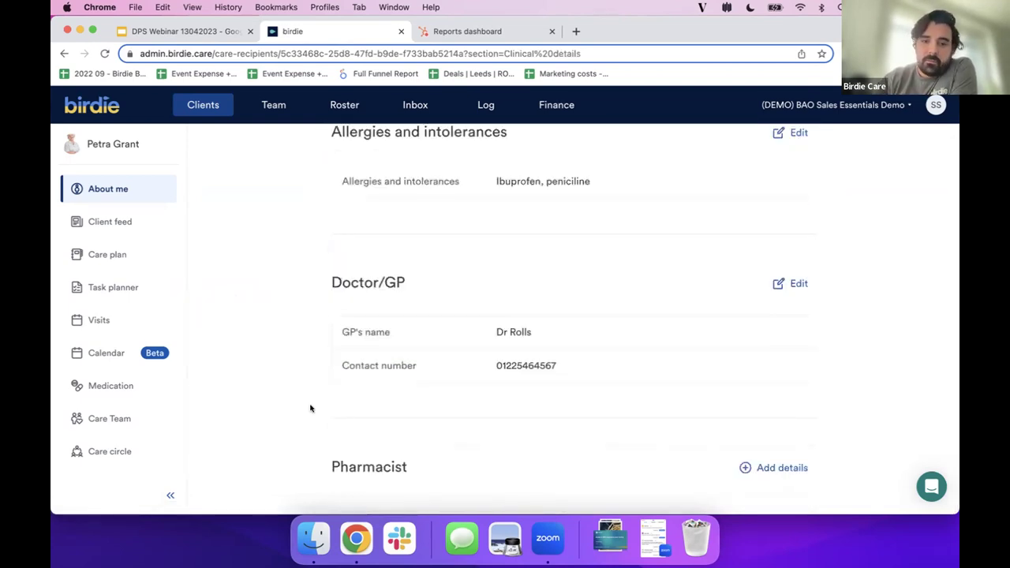
scroll(300, 208, "up", 5)
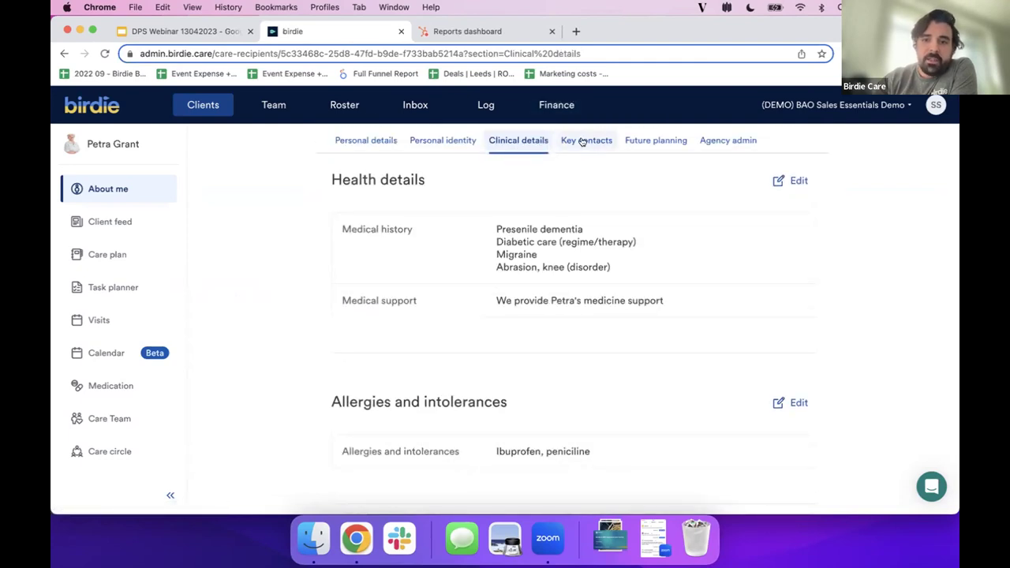
- Review the next-of-kin and emergency contact information in the client's key contacts
left_click(581, 140)
scroll(668, 278, "down", 3)
scroll(668, 279, "up", 3)
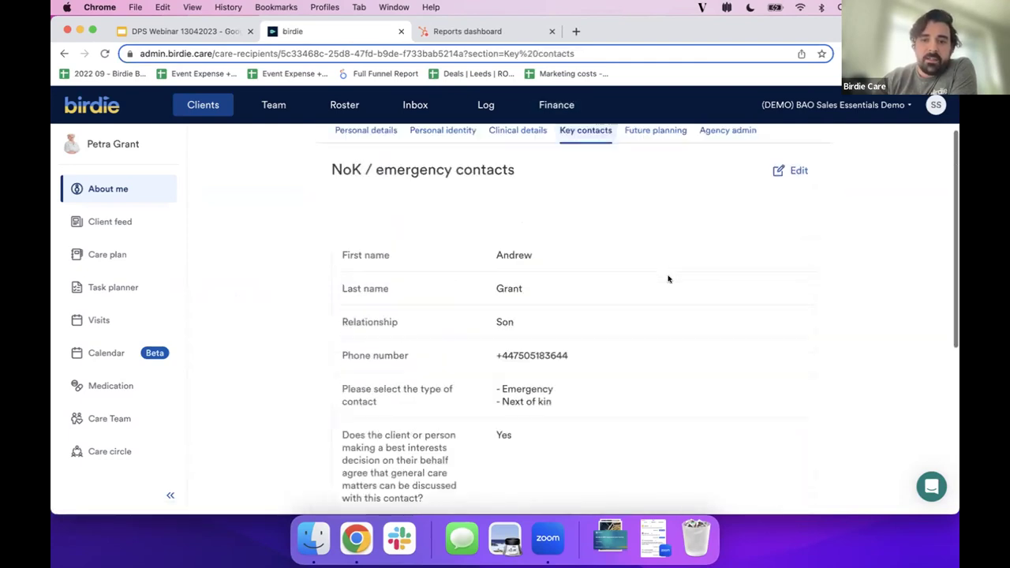
scroll(667, 322, "down", 4)
scroll(667, 324, "up", 2)
scroll(668, 326, "up", 3)
- Review the capacity and documentation answers in the client's future planning section
left_click(650, 135)
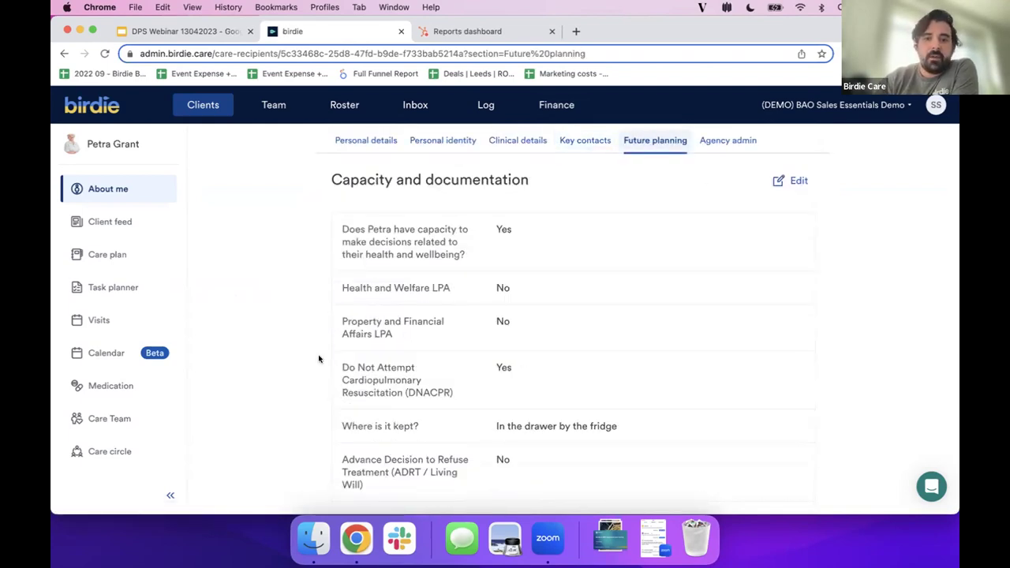
scroll(319, 359, "down", 3)
scroll(318, 359, "up", 2)
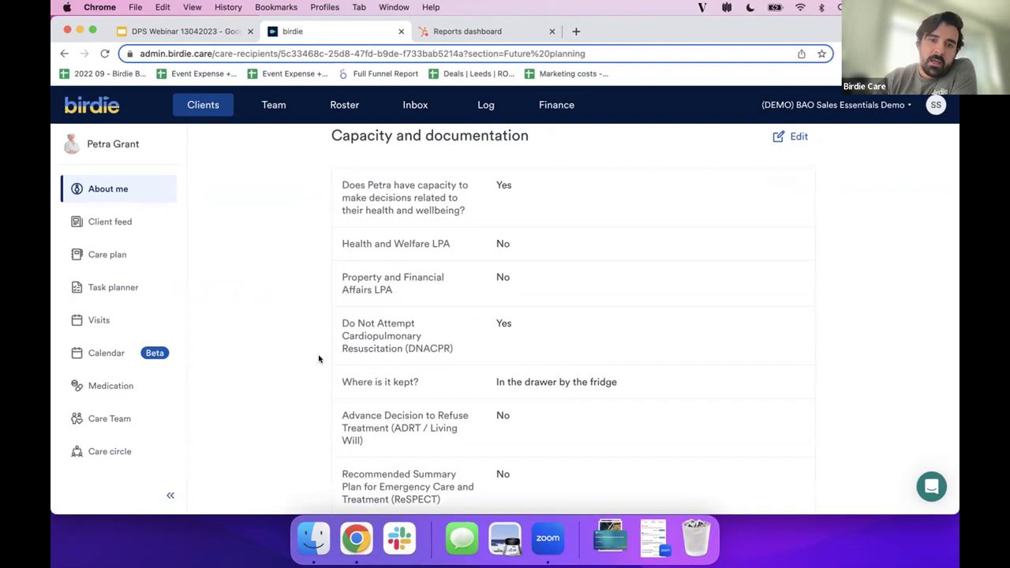
scroll(319, 357, "down", 1)
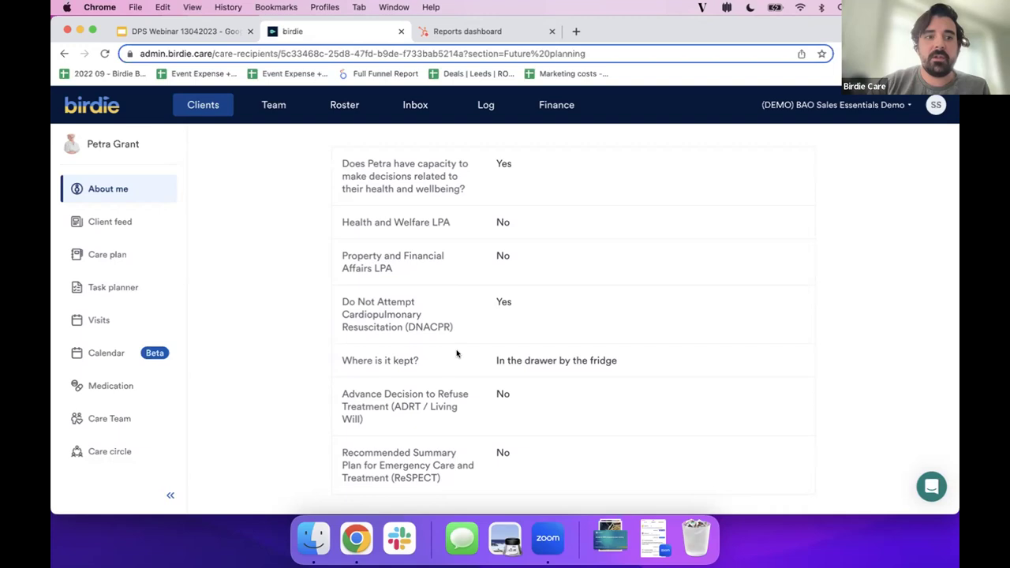
scroll(456, 354, "up", 2)
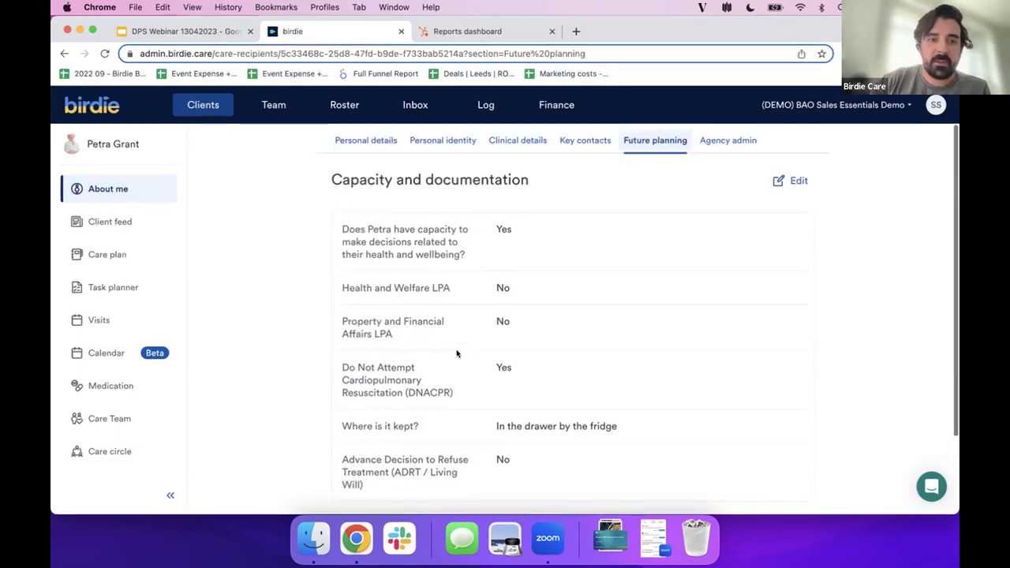
- Open the client's care plan and look over its initial and additional assessments
left_click(119, 222)
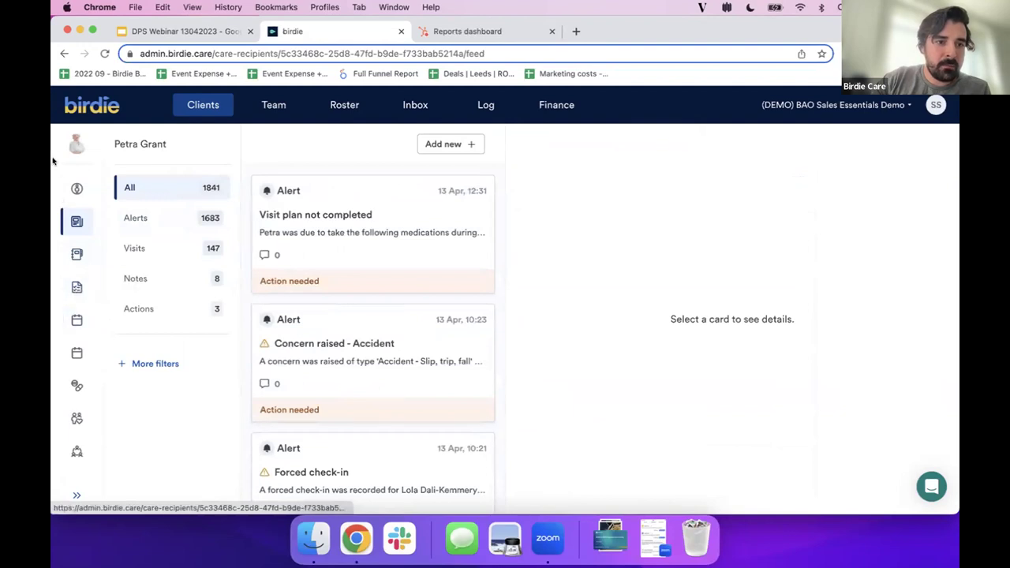
left_click(77, 288)
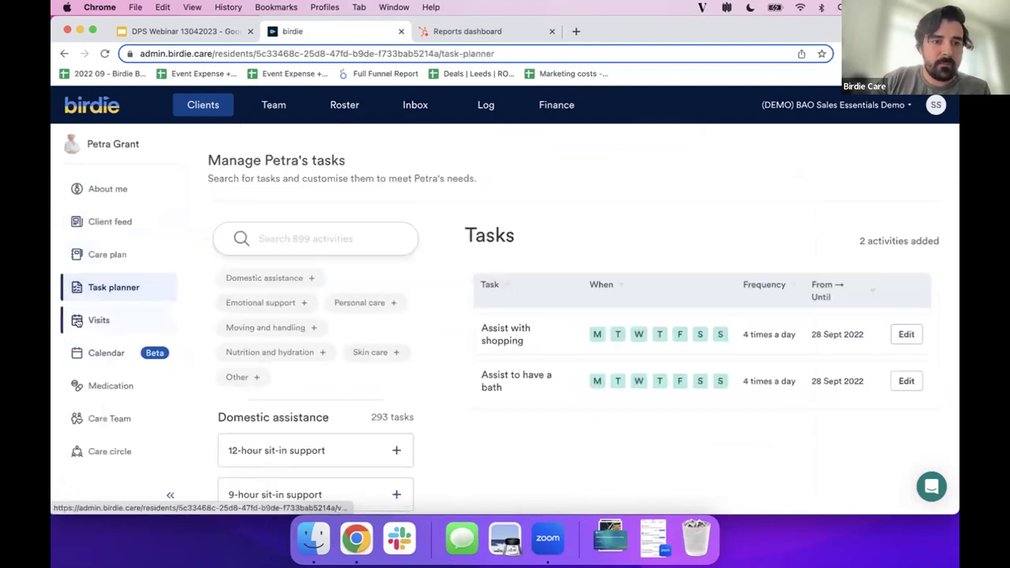
left_click(102, 256)
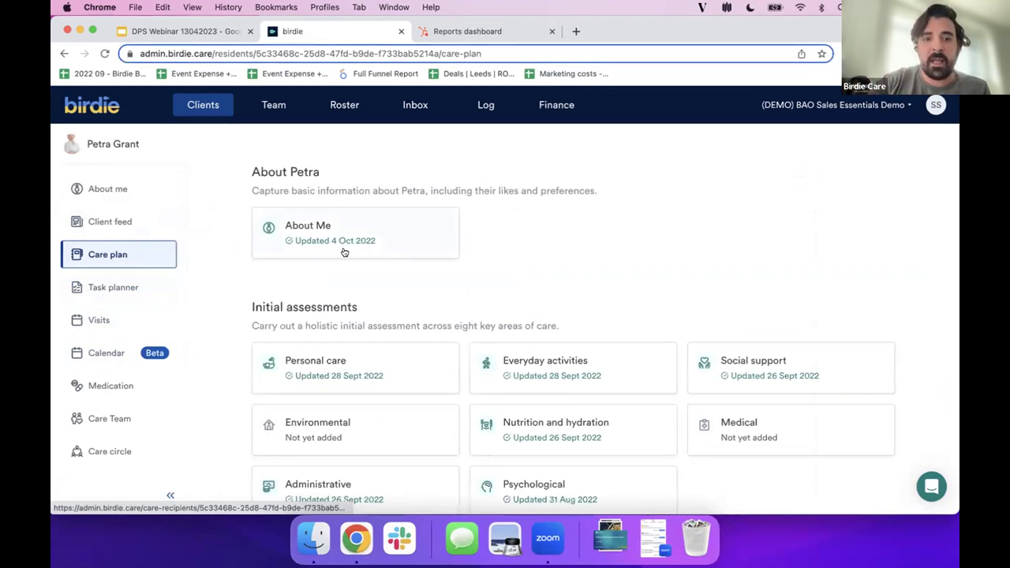
scroll(645, 253, "down", 1)
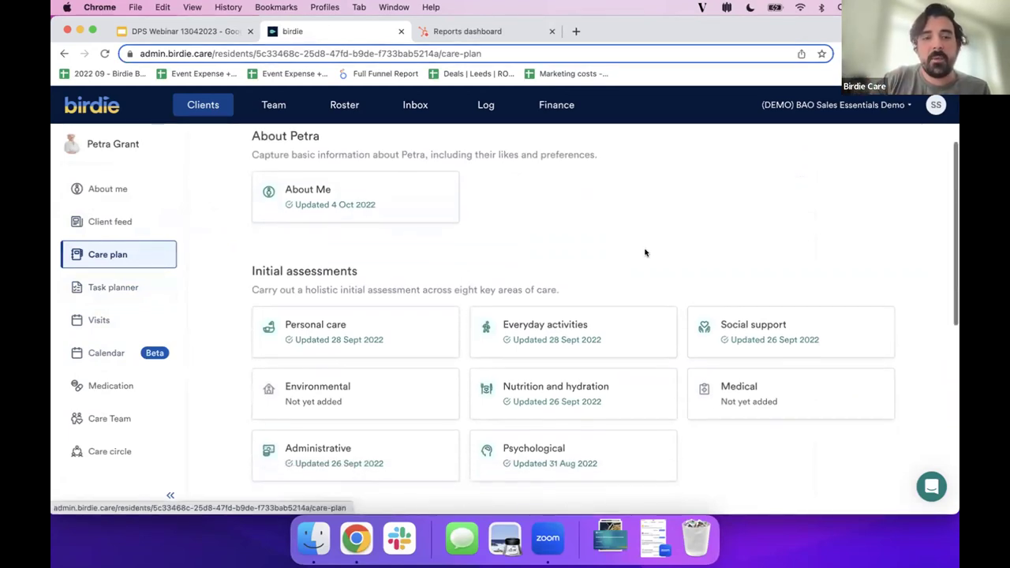
scroll(645, 253, "down", 1)
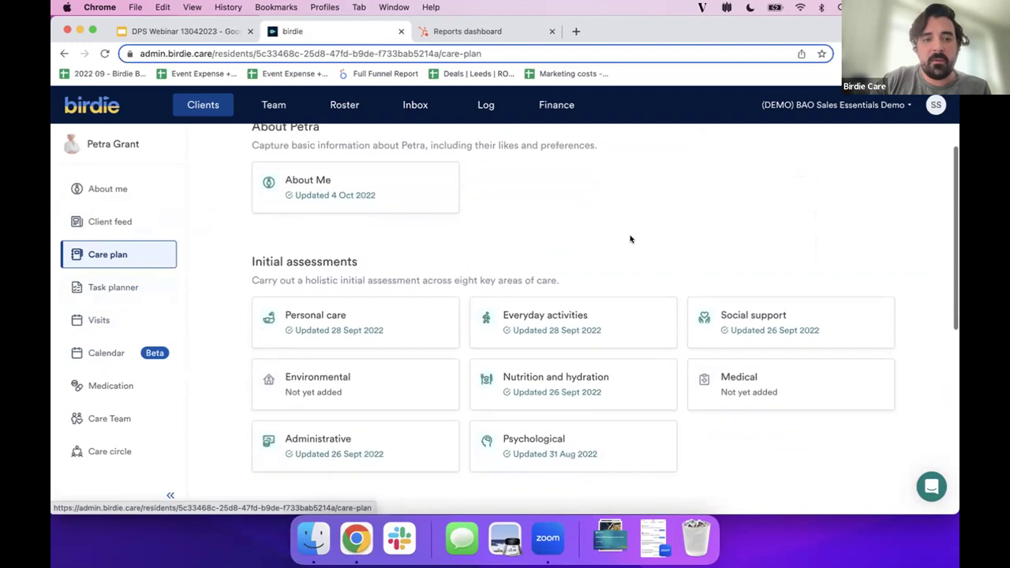
scroll(630, 239, "up", 1)
scroll(631, 240, "down", 3)
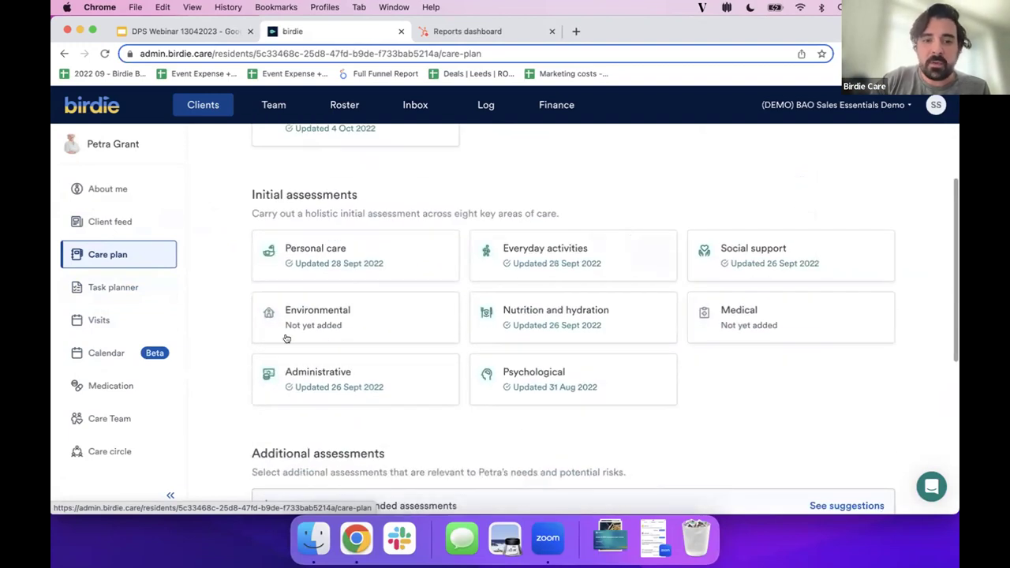
scroll(800, 369, "down", 1)
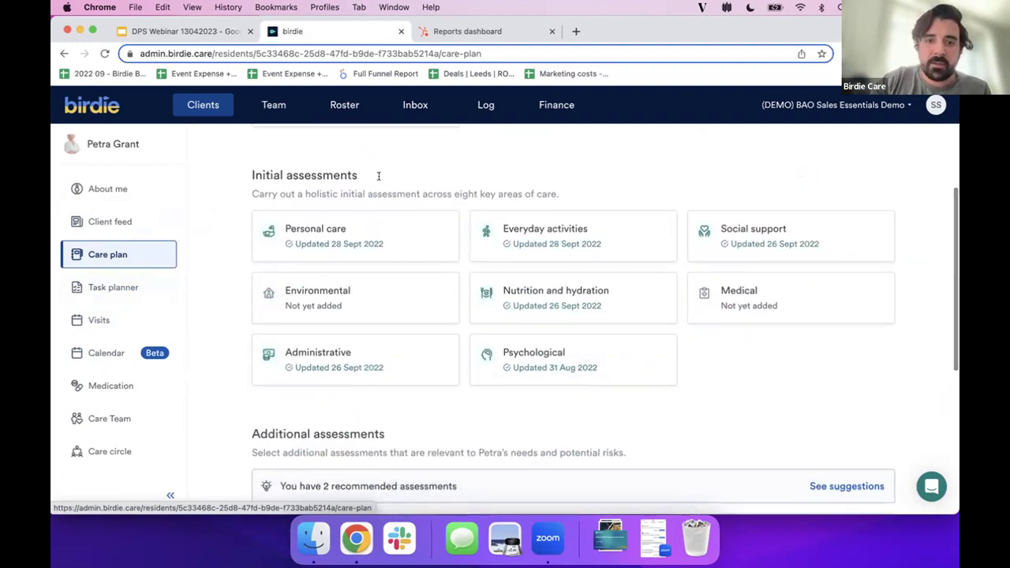
- Open the Personal care initial assessment and look through its previous needs assessments
left_click(397, 232)
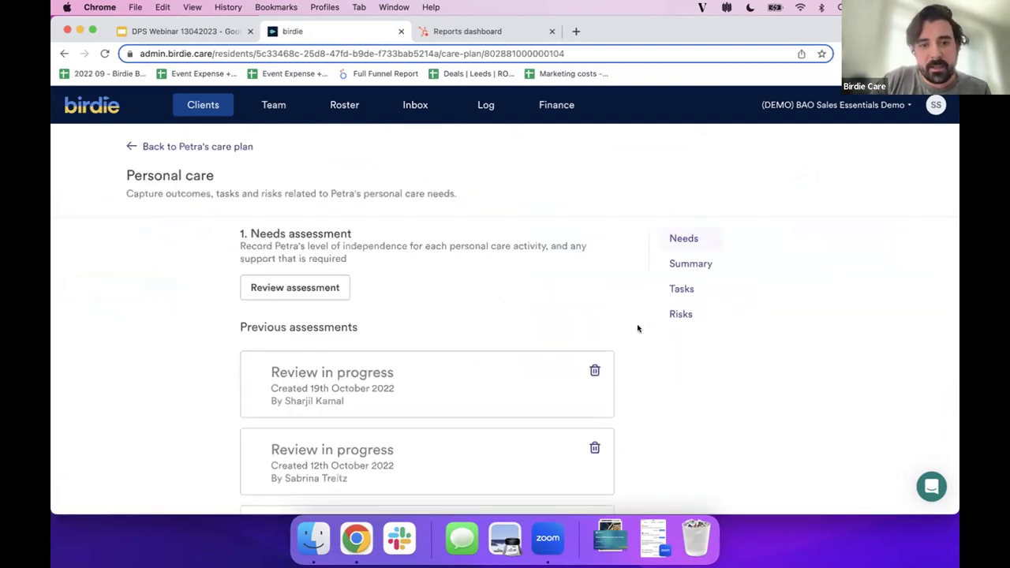
scroll(453, 255, "down", 3)
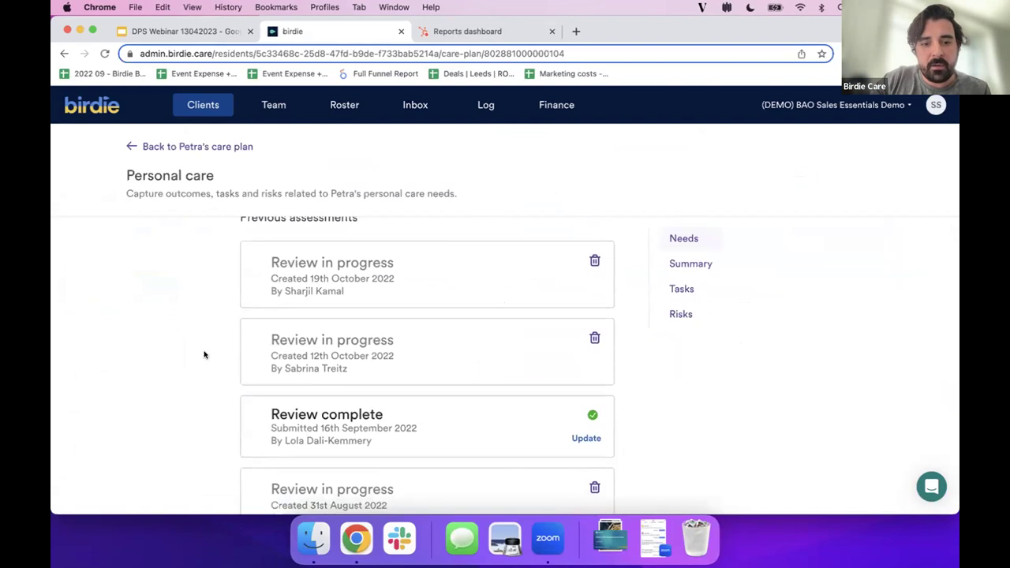
scroll(204, 354, "down", 2)
scroll(203, 354, "up", 2)
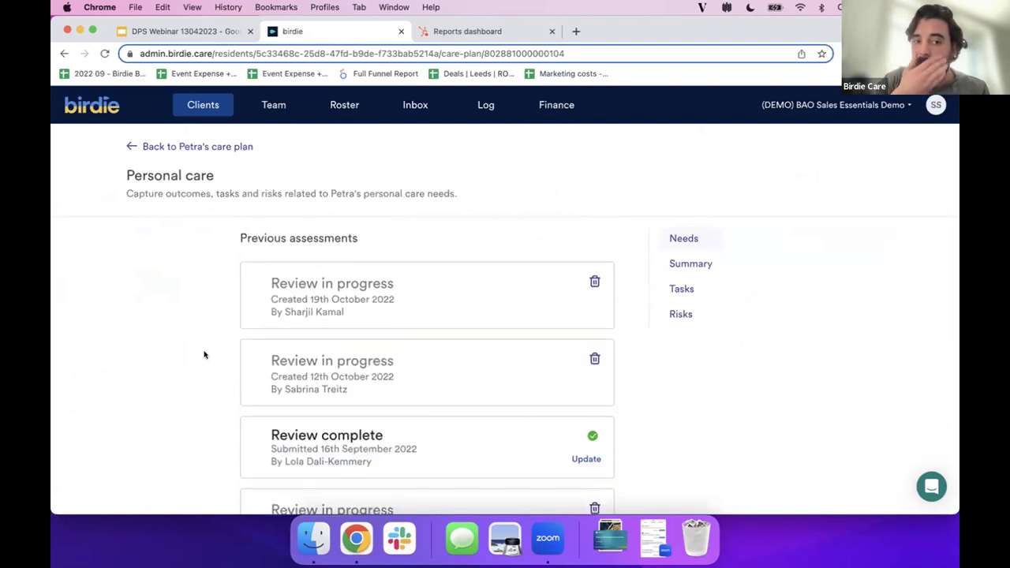
scroll(204, 354, "up", 2)
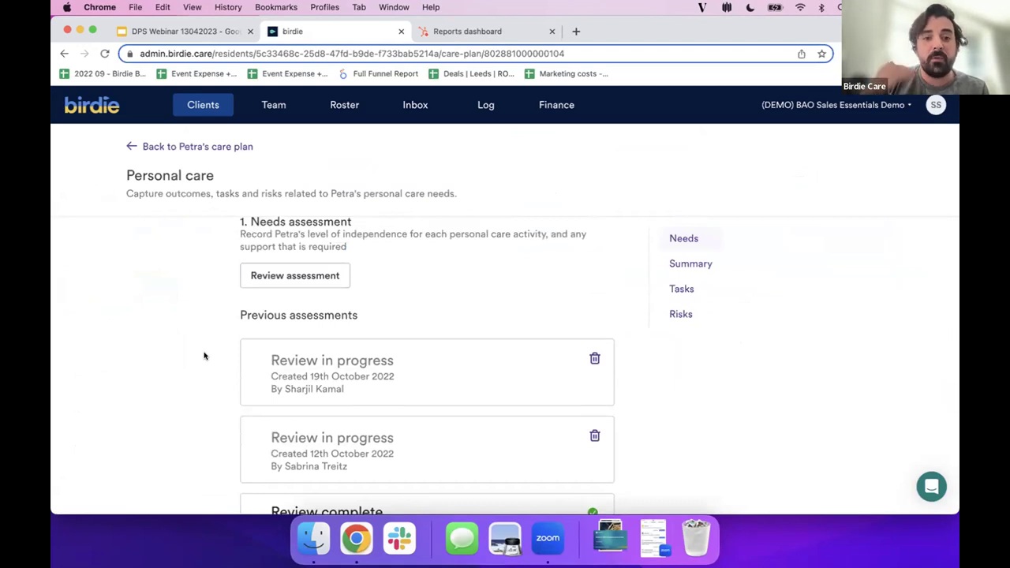
scroll(203, 356, "down", 5)
scroll(204, 355, "down", 2)
scroll(204, 356, "up", 6)
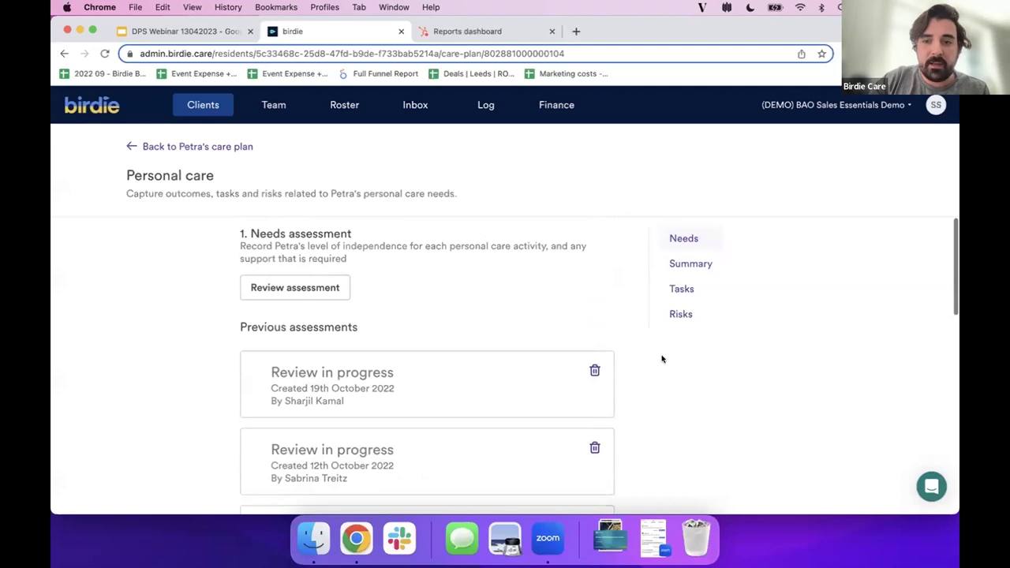
- Start a review of the personal care needs assessment, look through its bathing and oral hygiene questions, and return to the Personal care page
left_click(317, 289)
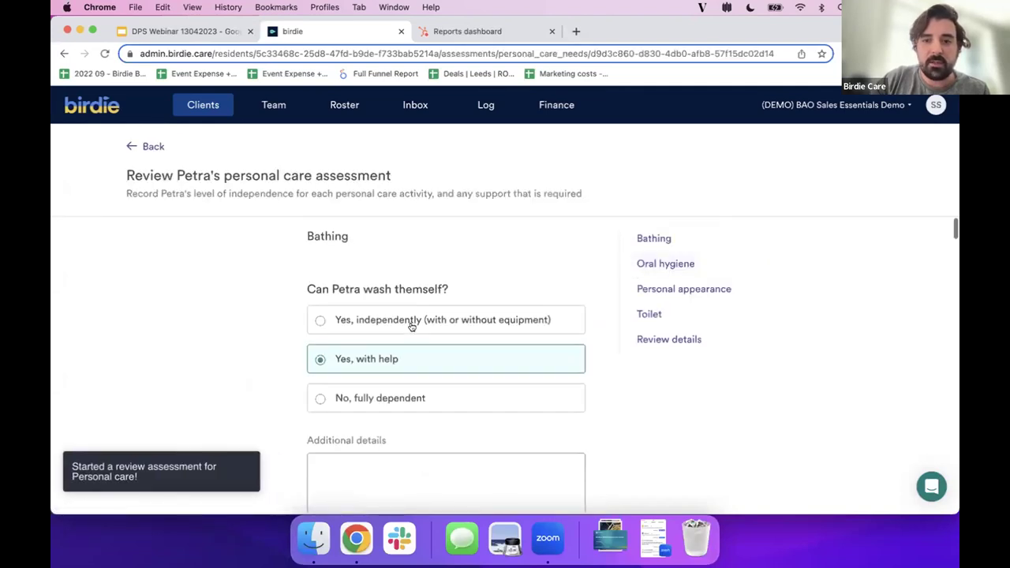
scroll(412, 326, "down", 1)
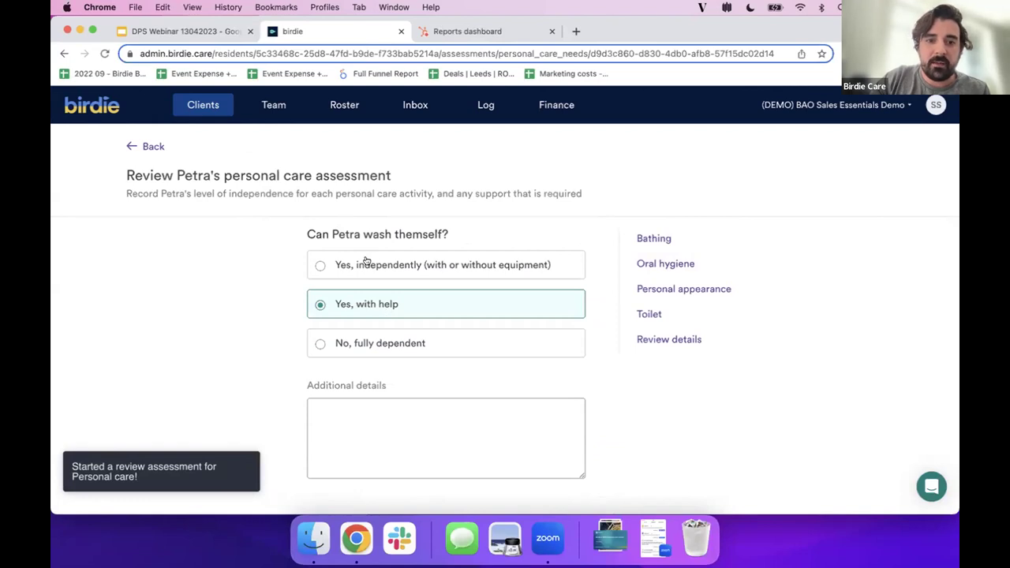
scroll(261, 337, "down", 10)
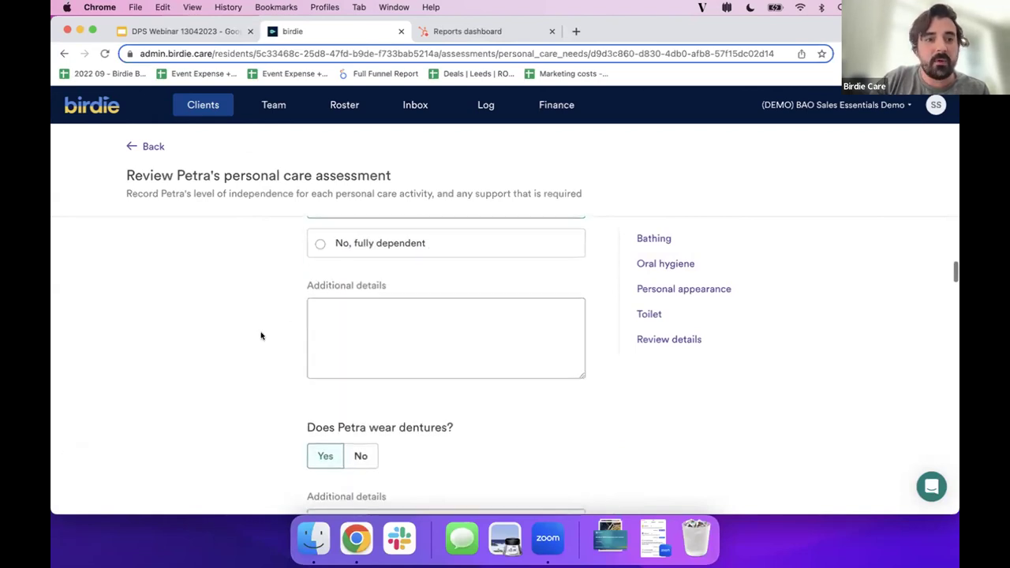
left_click(149, 148)
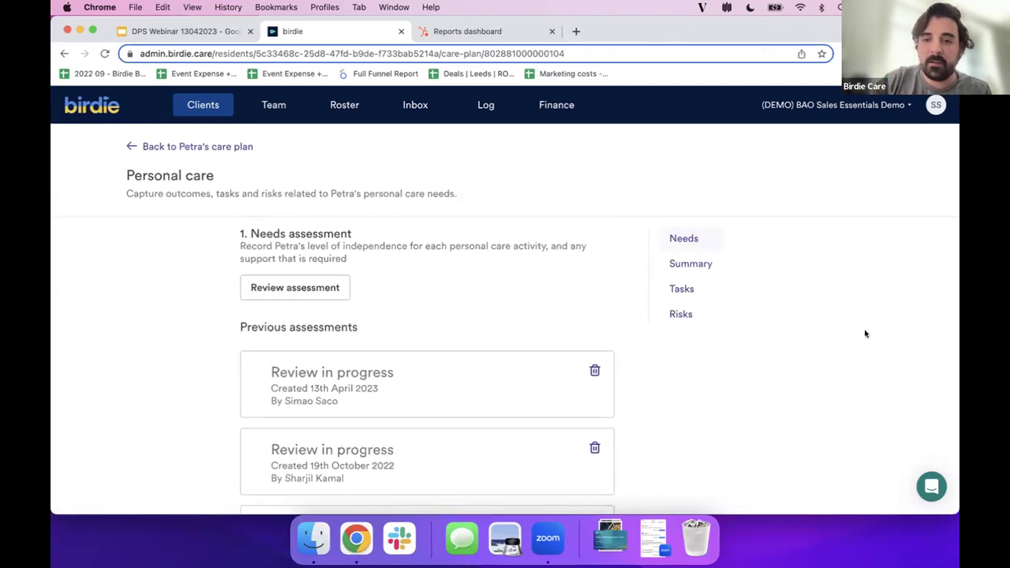
- Look past the previous needs assessments to the Personal care Tasks section and activate its task search
scroll(708, 414, "down", 5)
scroll(708, 414, "down", 2)
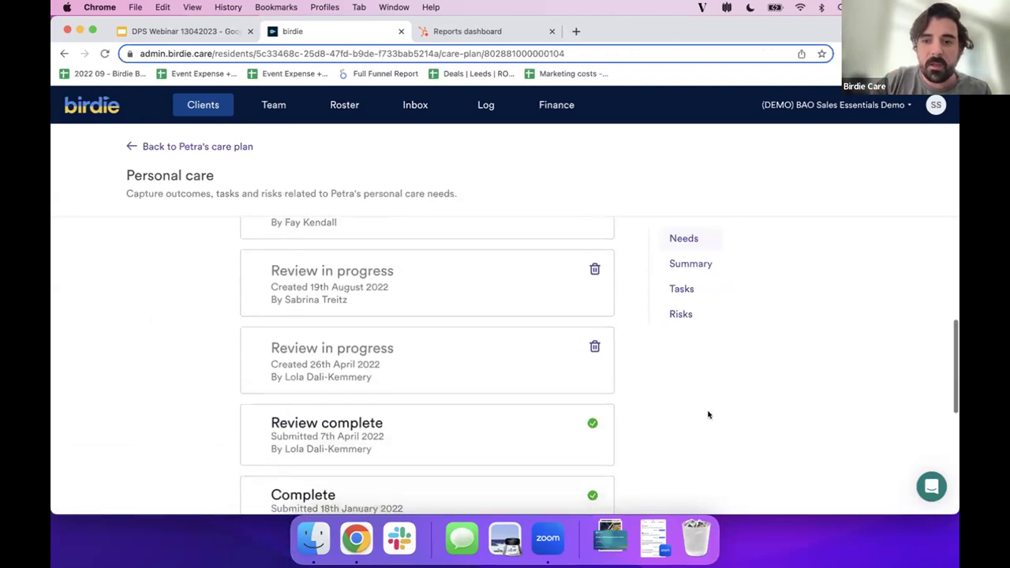
left_click(677, 290)
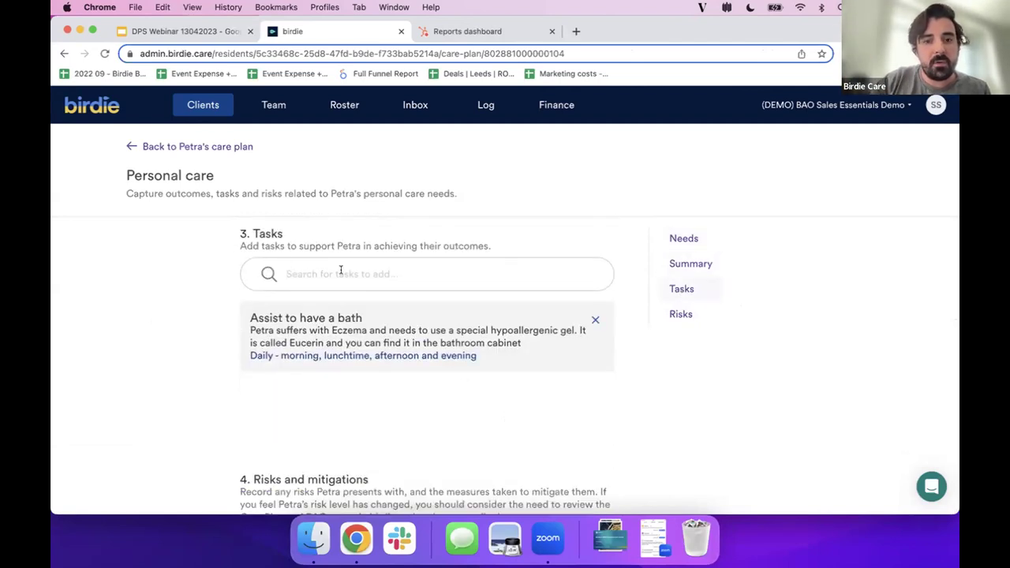
left_click(290, 267)
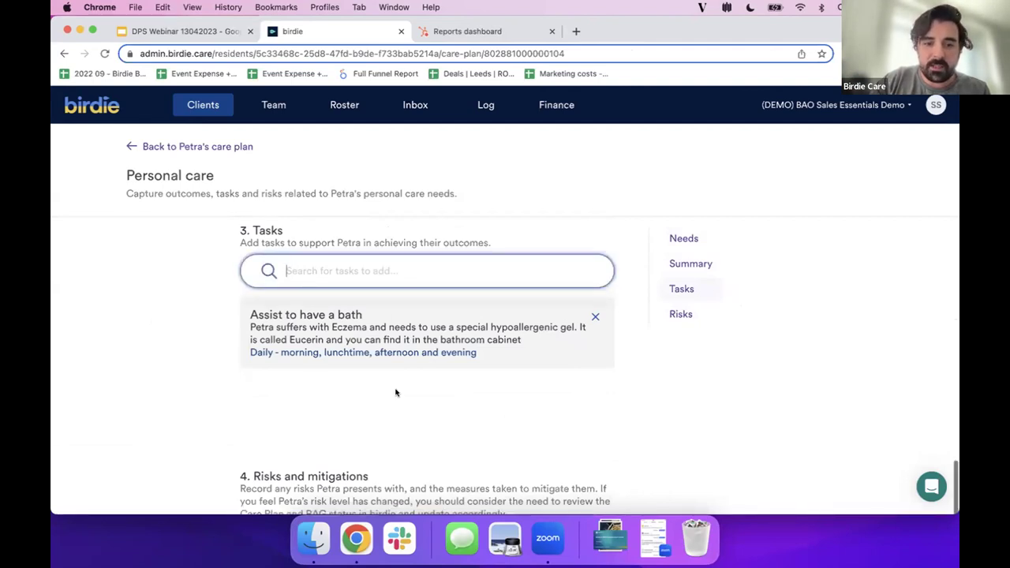
- Examine the Personal care Risks and mitigations section, including the Slippery surface risk, alongside the bath assistance task
scroll(396, 393, "down", 3)
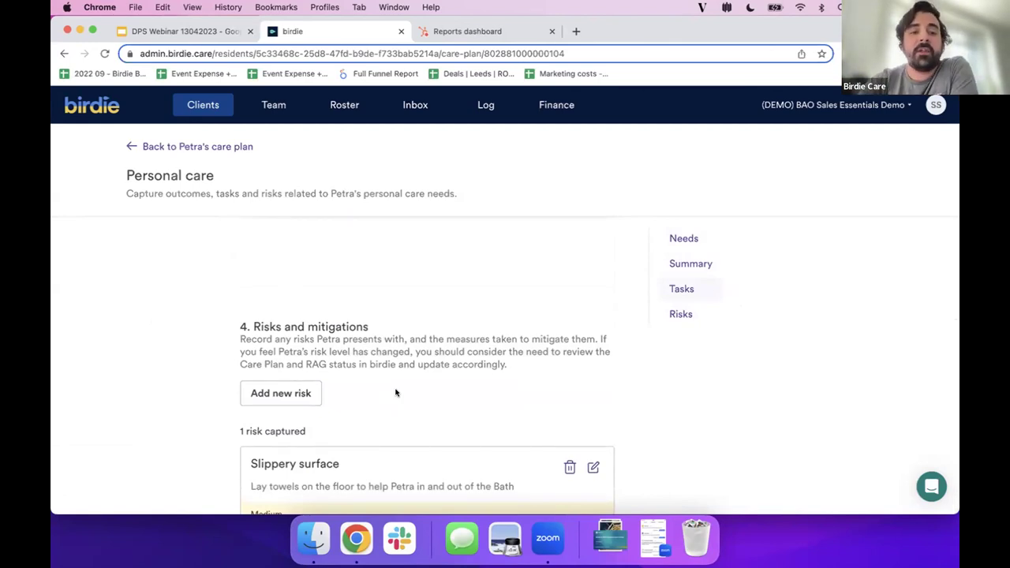
scroll(396, 392, "down", 4)
scroll(395, 390, "up", 4)
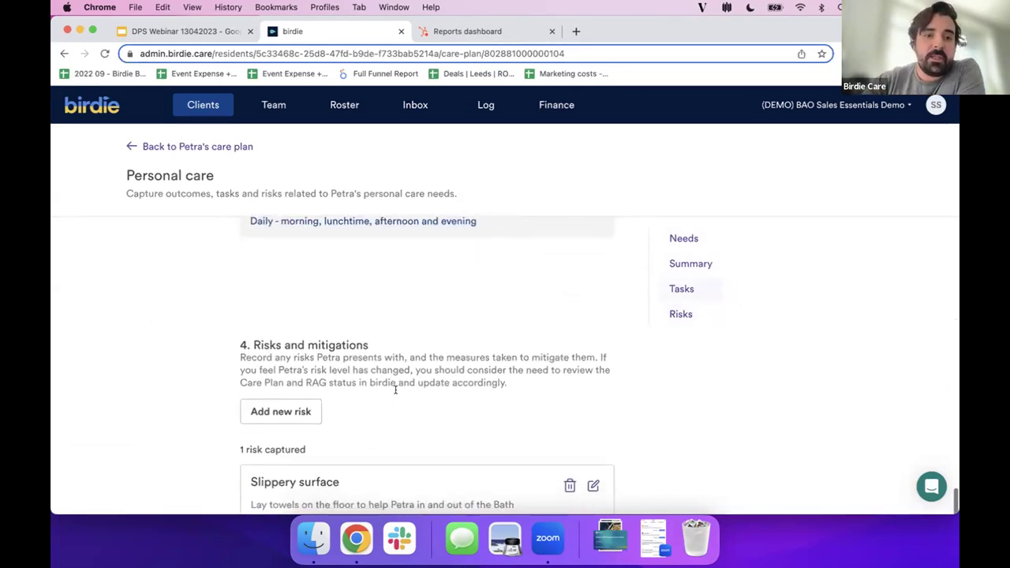
scroll(396, 389, "down", 2)
scroll(188, 329, "up", 4)
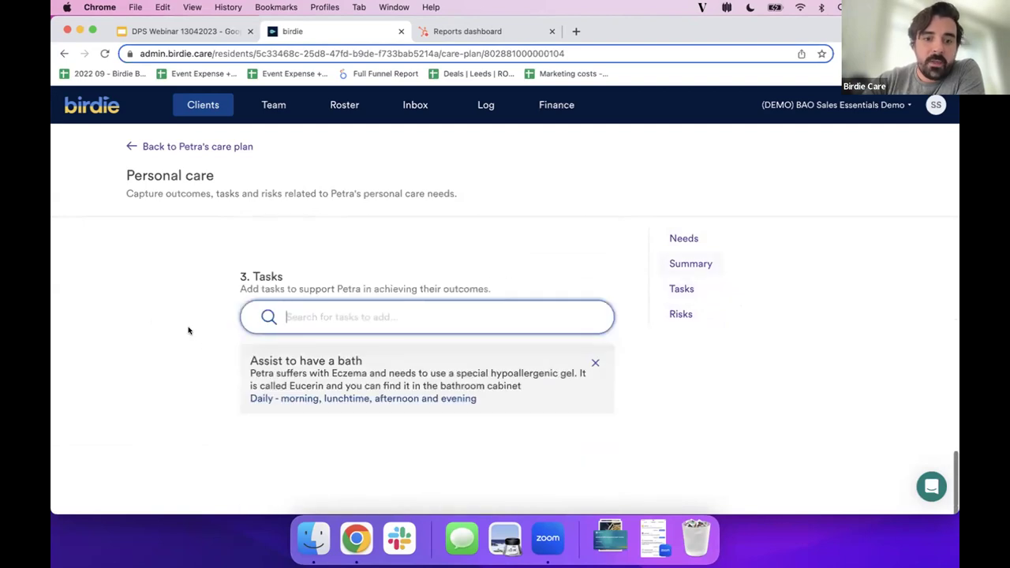
scroll(176, 339, "down", 1)
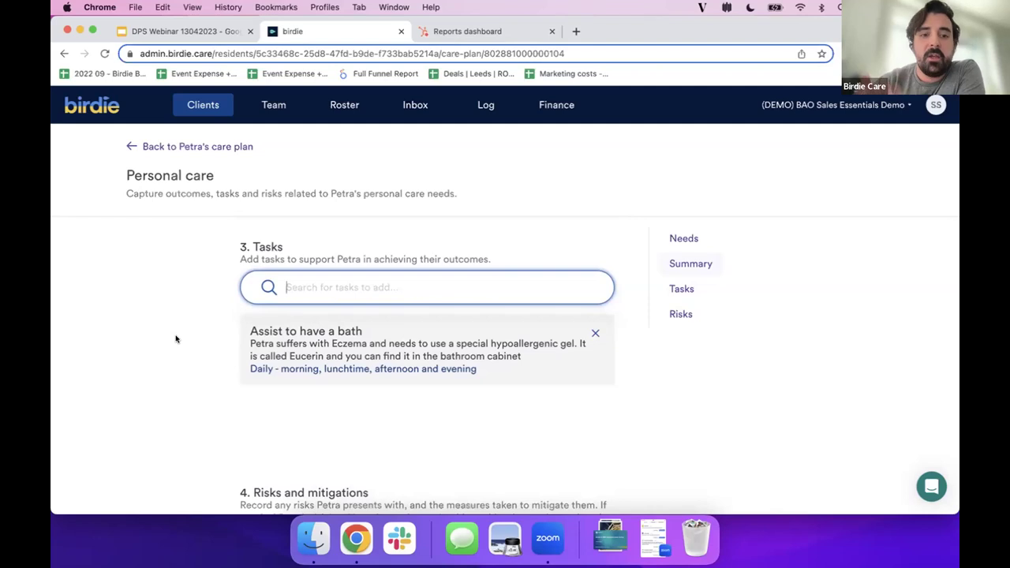
scroll(176, 339, "down", 5)
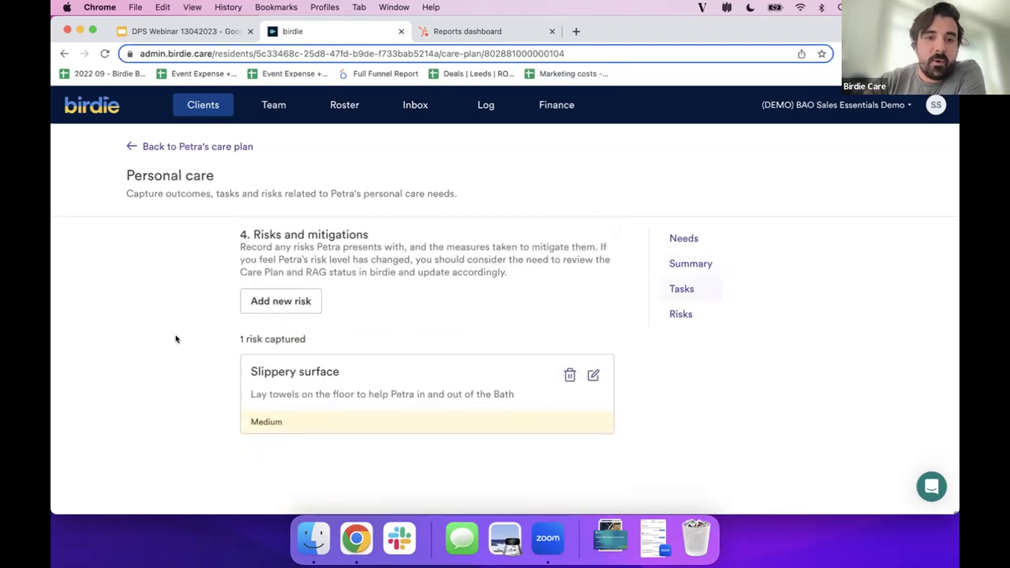
scroll(176, 339, "up", 3)
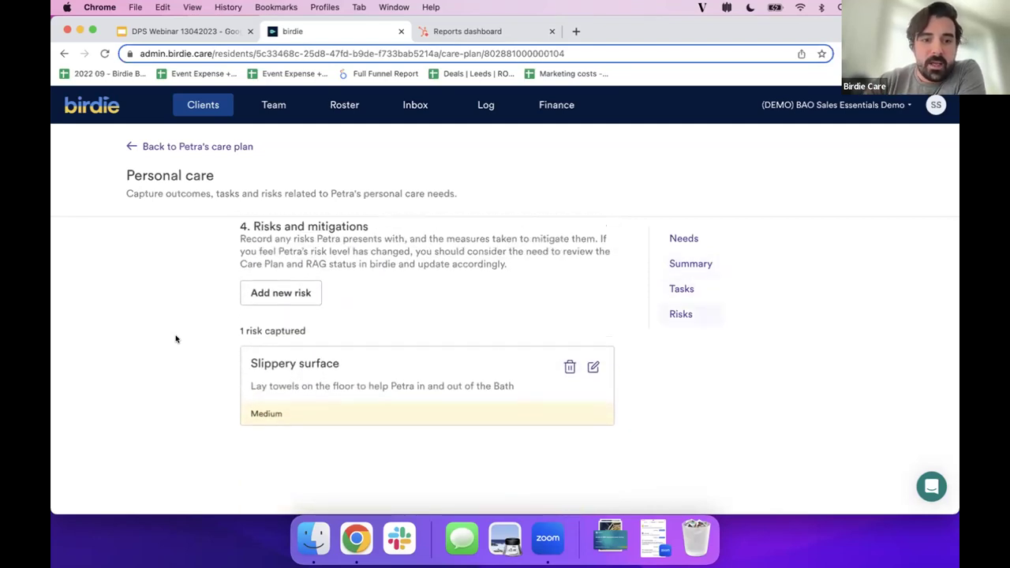
scroll(176, 339, "down", 1)
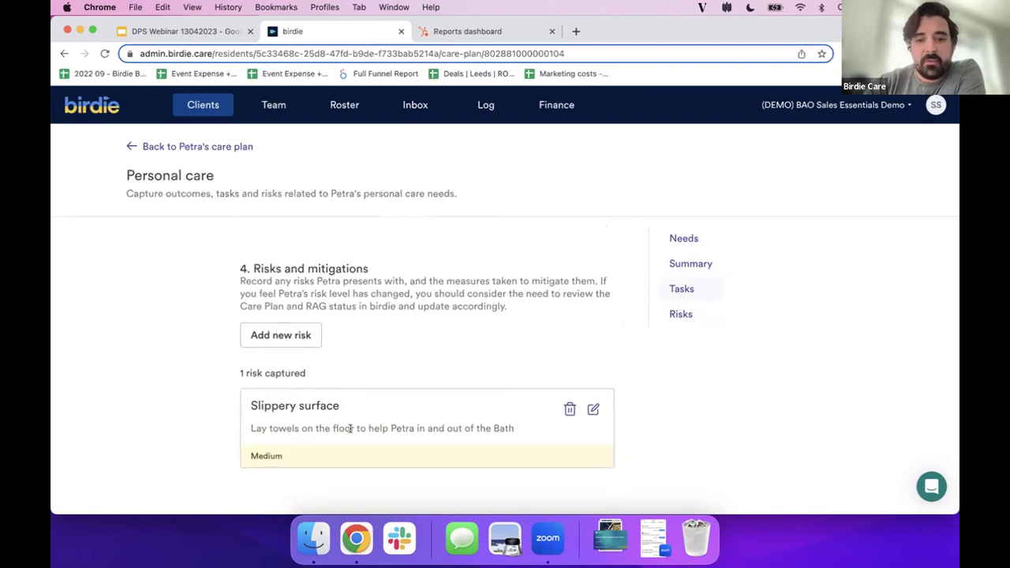
scroll(253, 254, "up", 1)
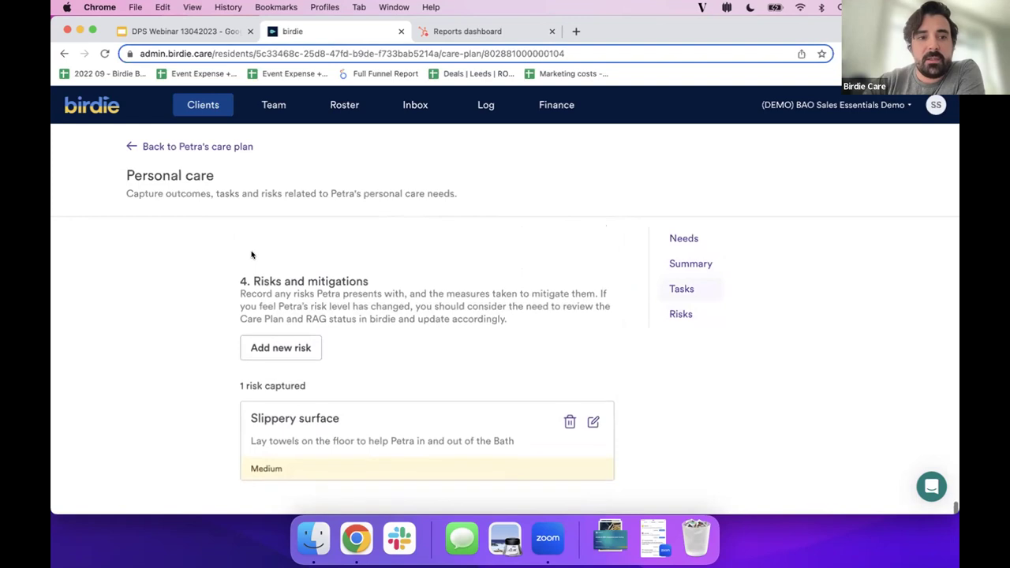
- Return to the client's care plan and look over its initial assessments, additional assessments and documents
left_click(130, 148)
scroll(614, 245, "down", 4)
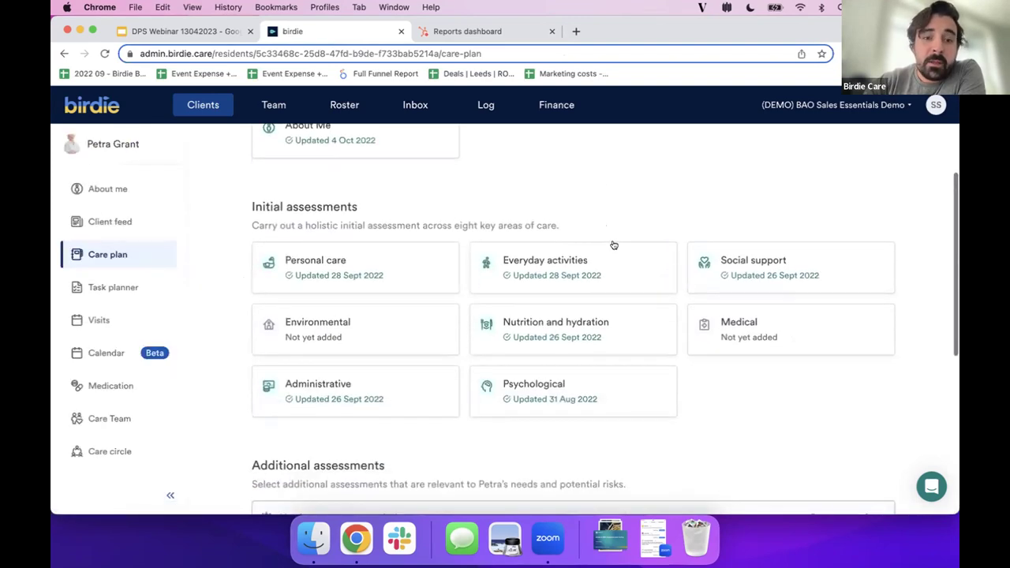
scroll(304, 256, "up", 3)
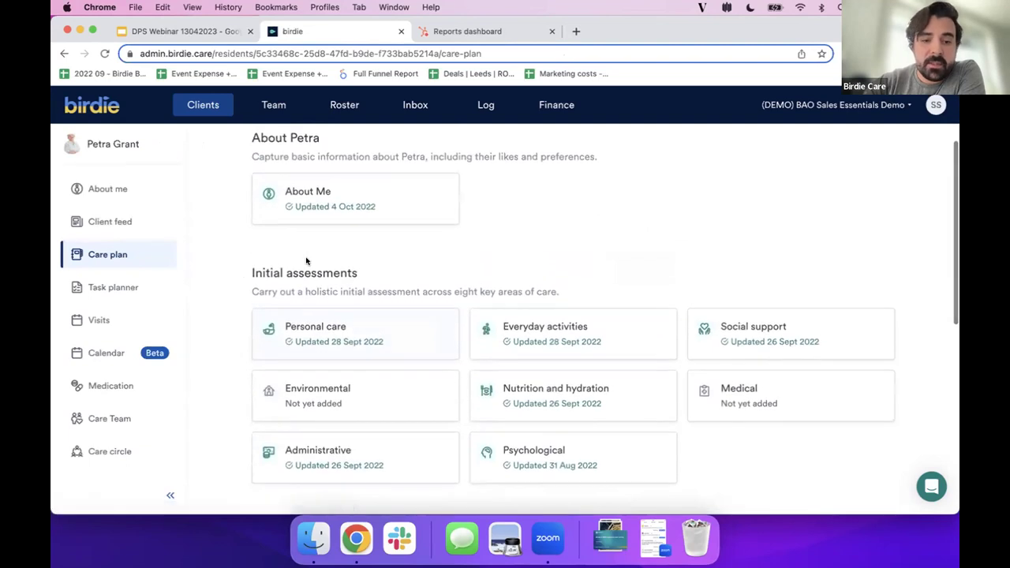
scroll(589, 244, "down", 6)
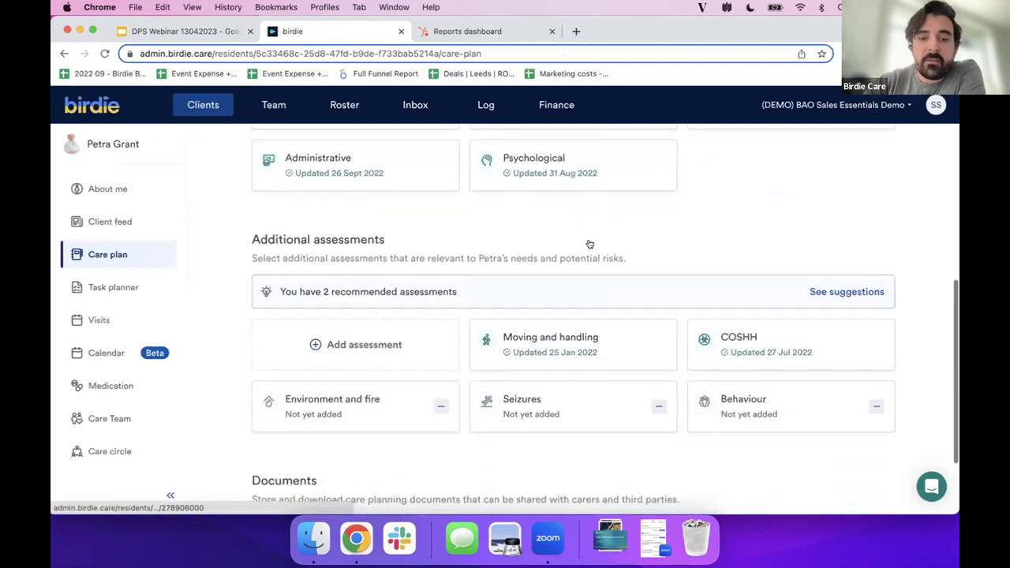
scroll(451, 191, "down", 1)
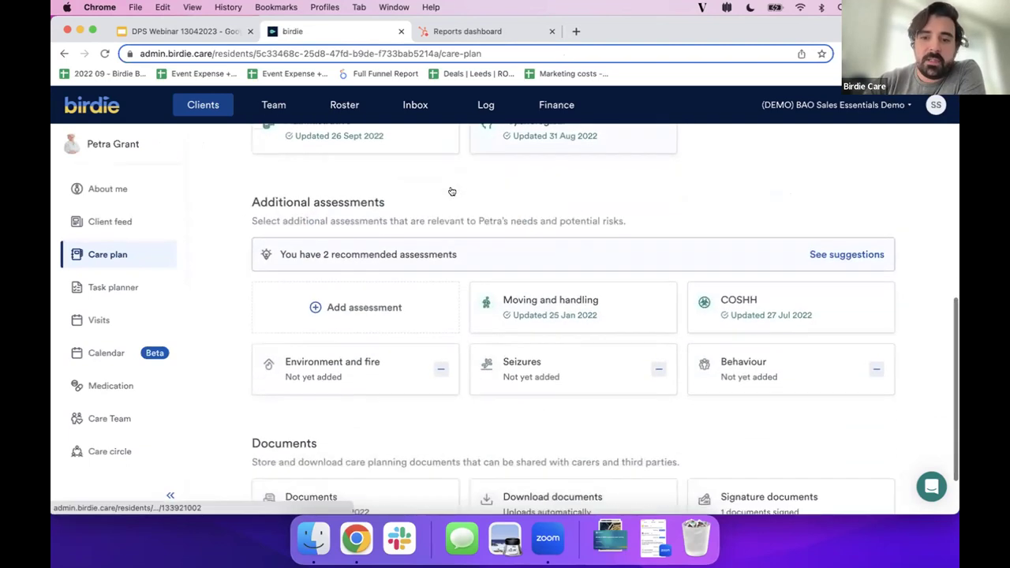
scroll(539, 412, "down", 2)
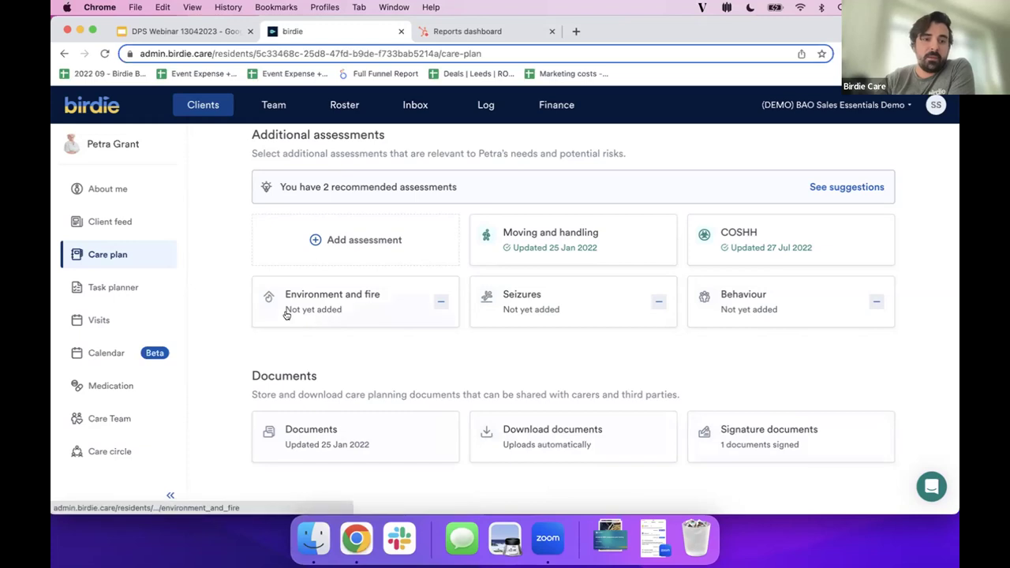
- Open the client's task planner and browse its activity categories and Domestic assistance tasks
left_click(101, 288)
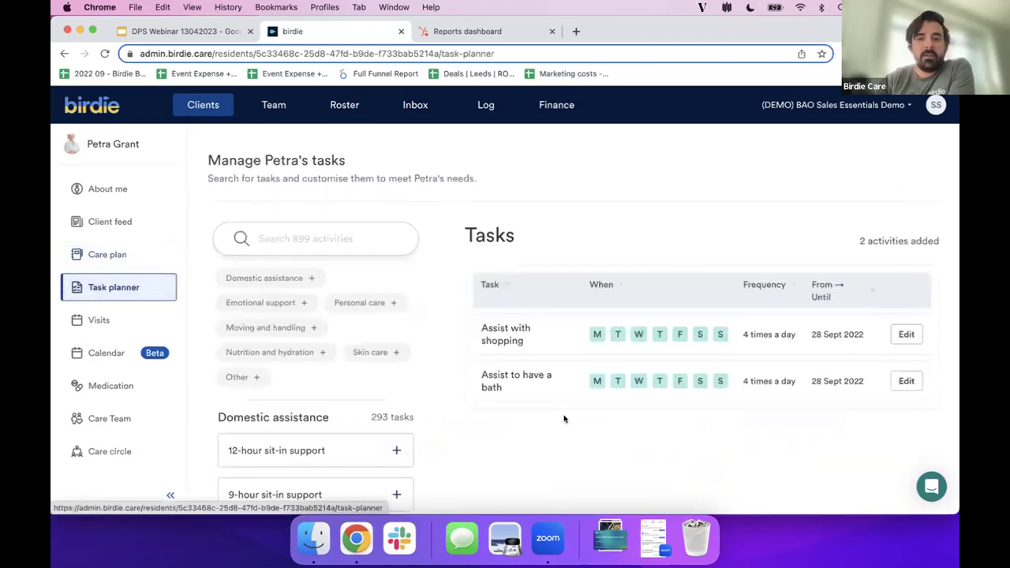
scroll(269, 295, "down", 5)
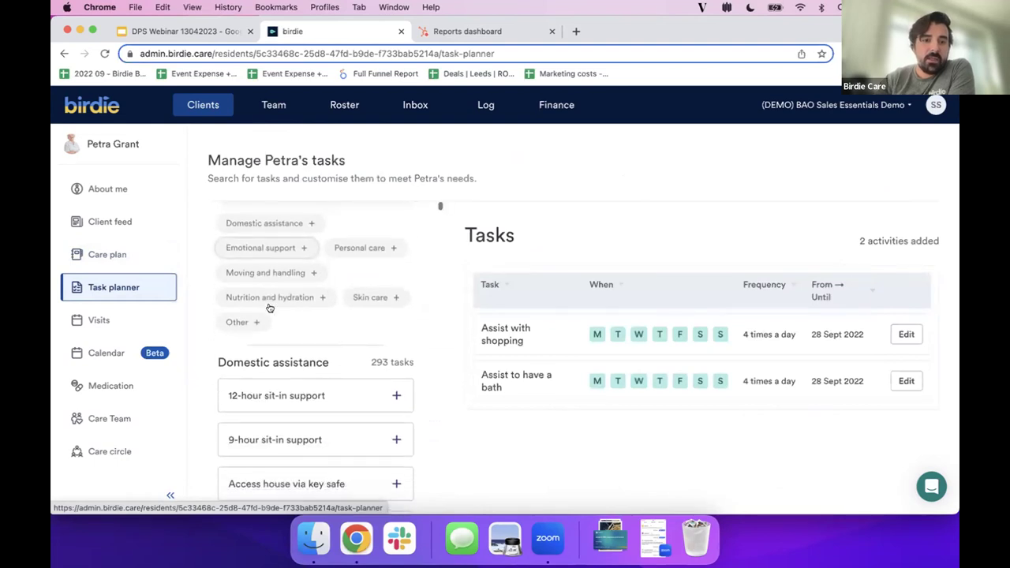
scroll(295, 270, "down", 1)
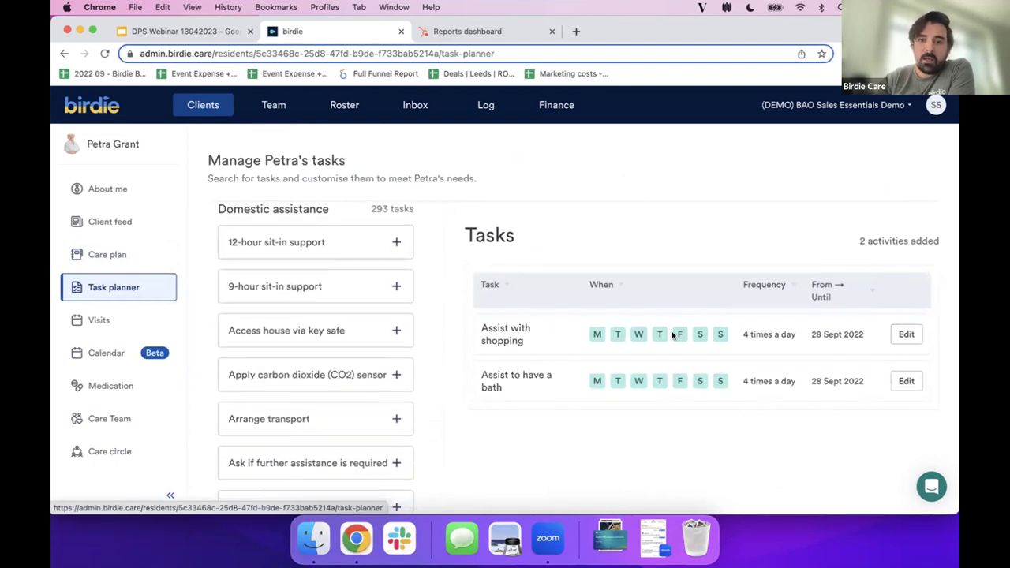
scroll(301, 360, "up", 5)
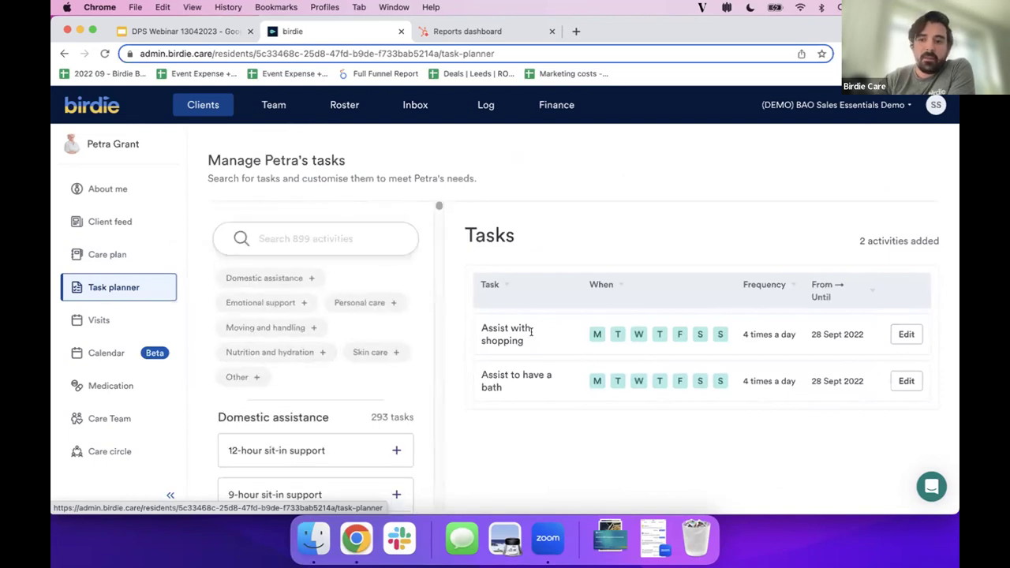
- Open the Assist with shopping task for editing, review its details, essential, frequency, time and end settings, and close it without saving
left_click(905, 334)
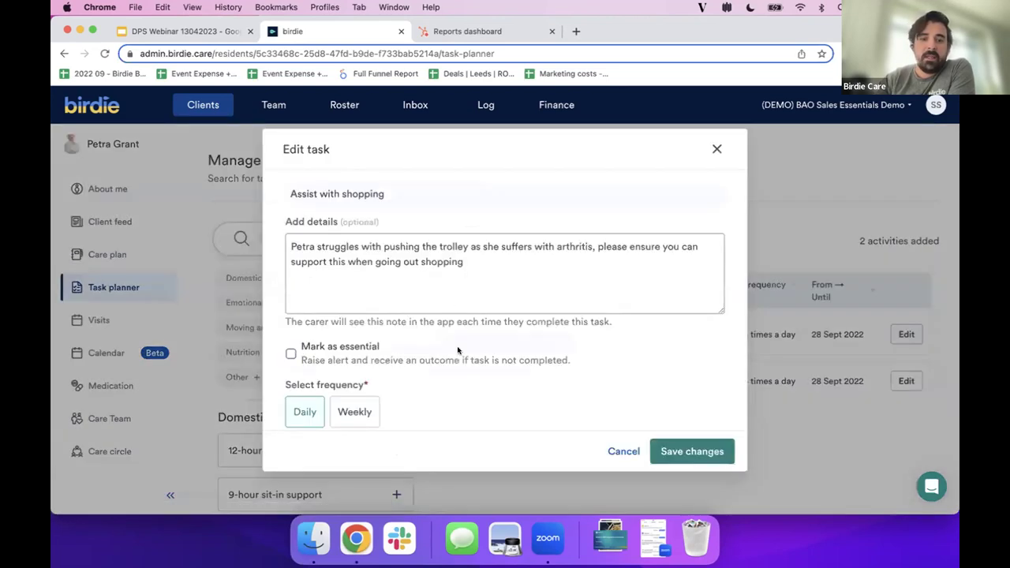
scroll(457, 350, "down", 1)
scroll(362, 341, "up", 1)
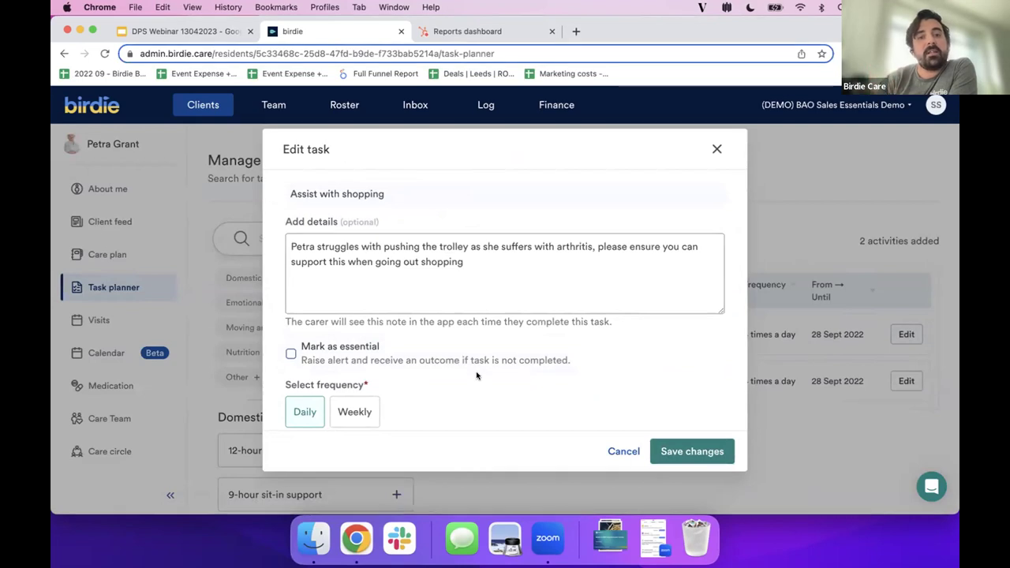
scroll(476, 376, "down", 1)
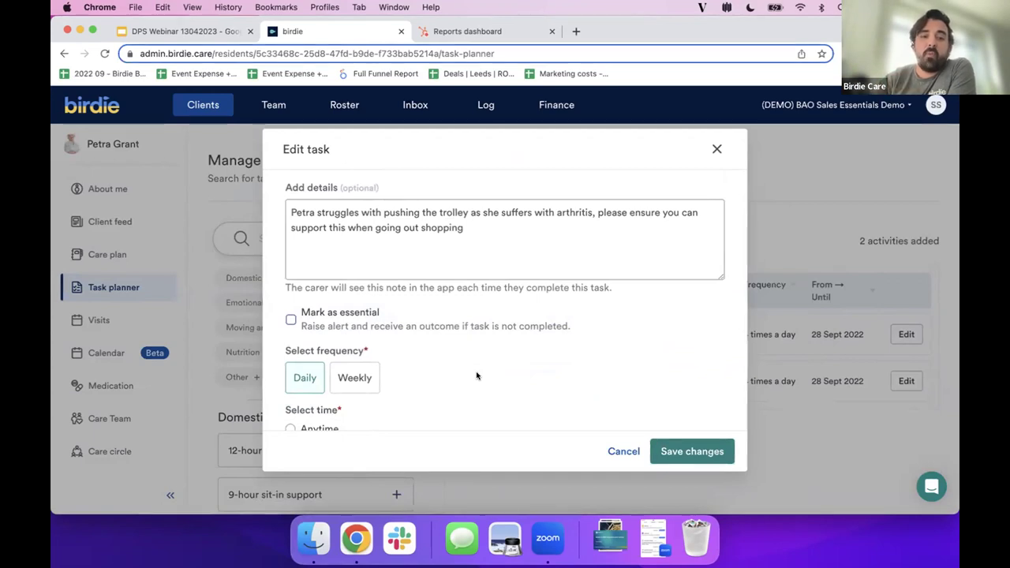
scroll(477, 376, "down", 1)
scroll(476, 375, "down", 1)
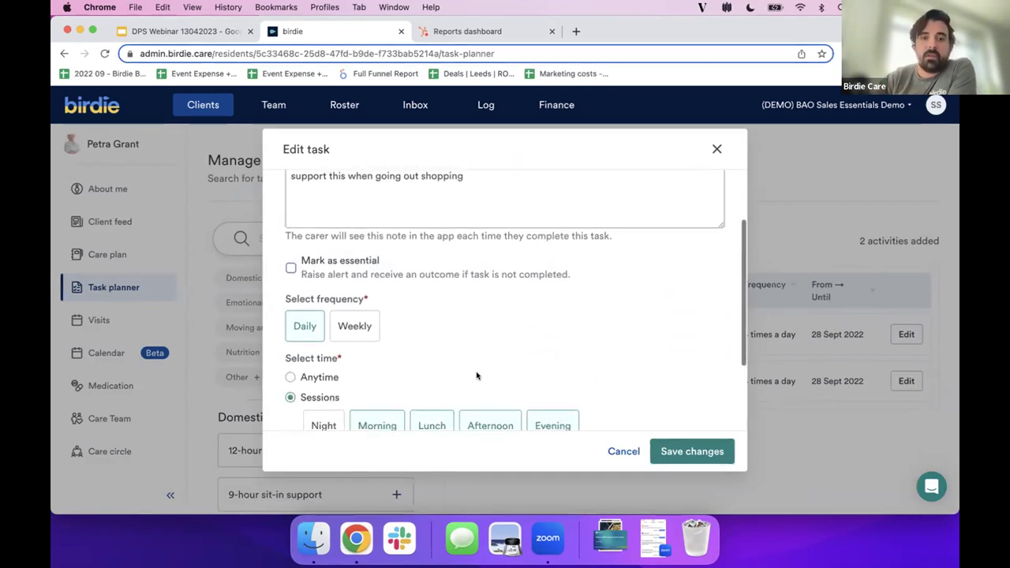
scroll(619, 333, "down", 2)
scroll(619, 332, "down", 2)
scroll(638, 328, "down", 1)
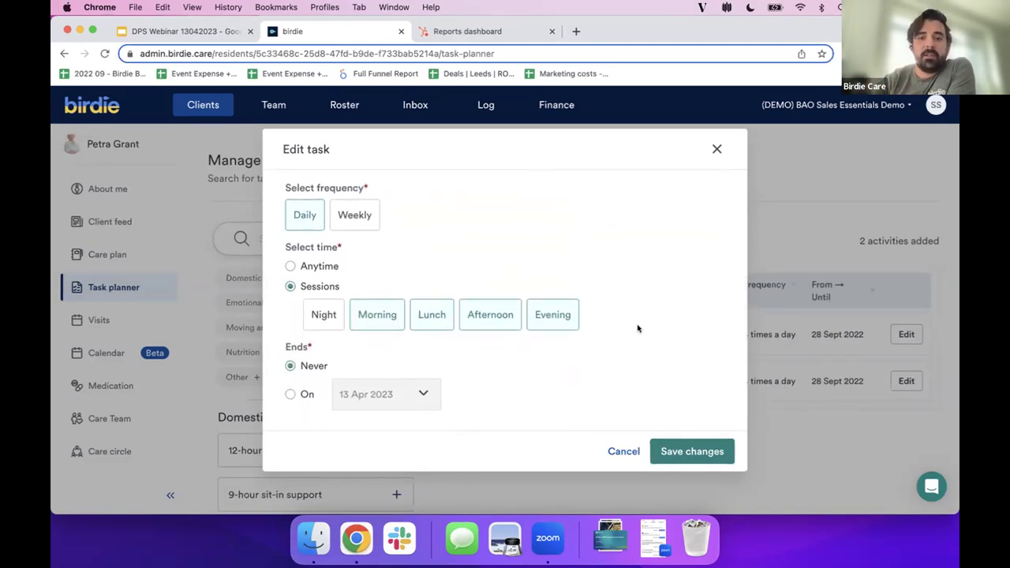
left_click(717, 150)
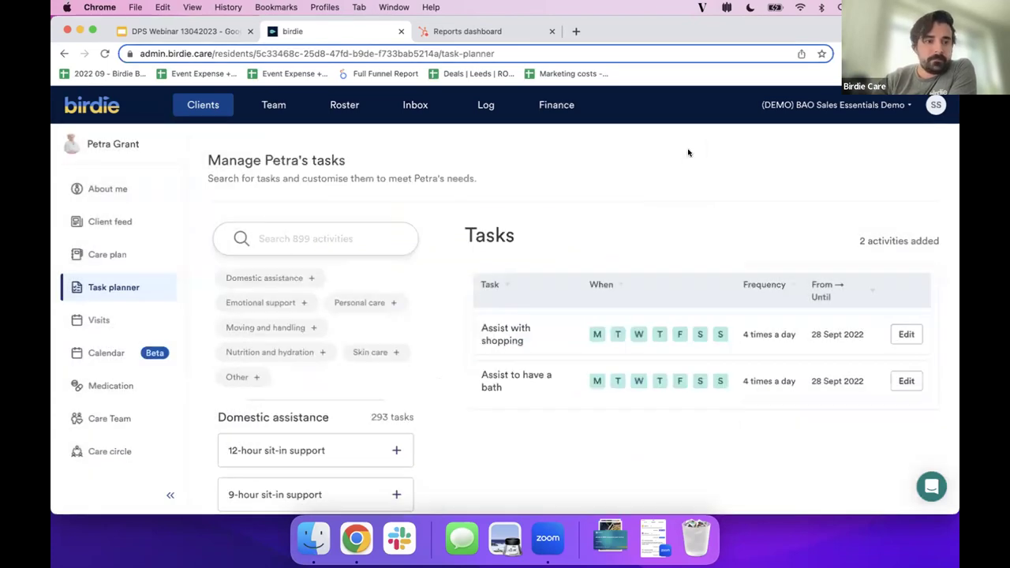
- View the client's visit schedule, and look over the options on the client's medication overview
left_click(97, 319)
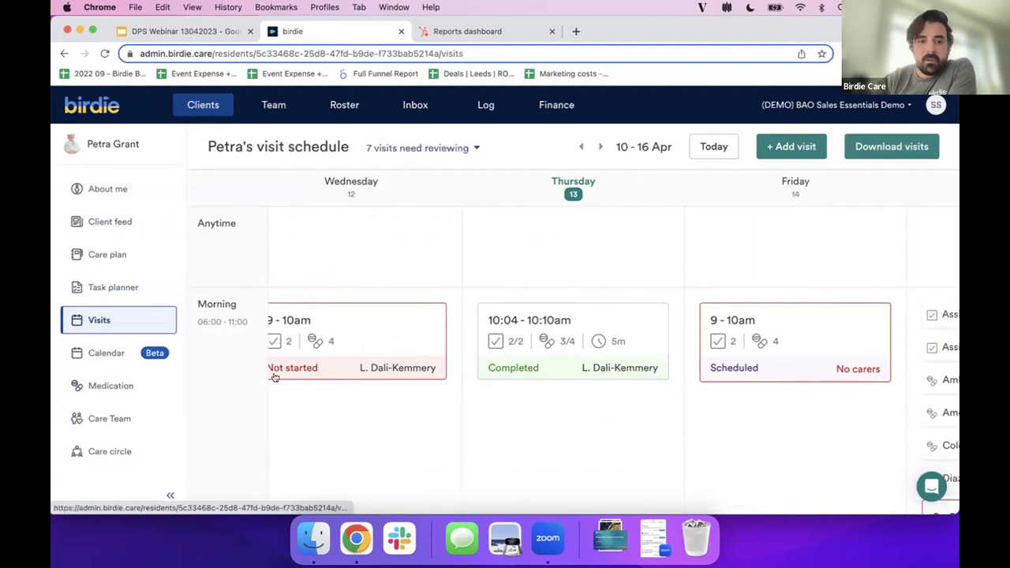
left_click(100, 383)
scroll(468, 348, "down", 2)
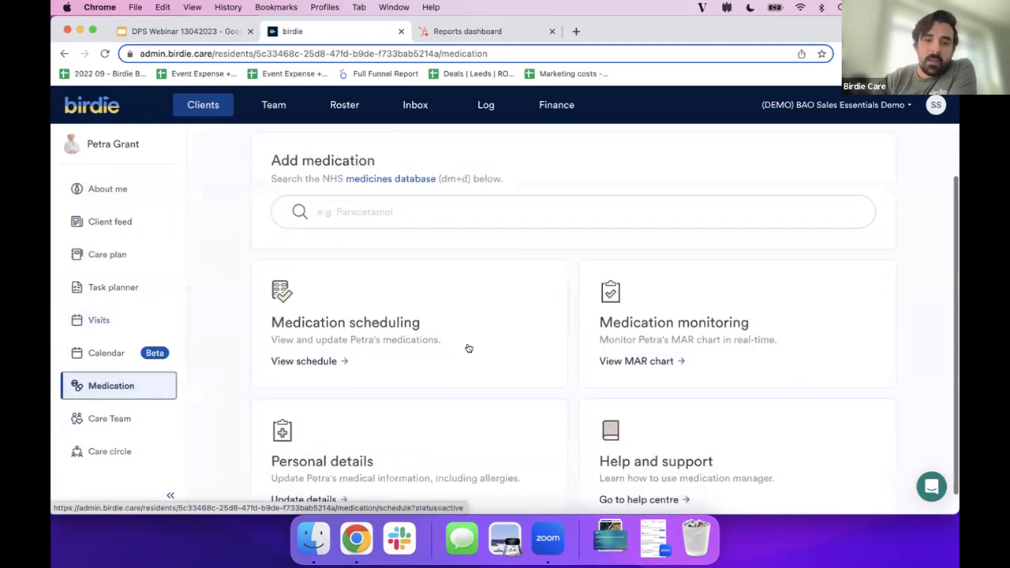
scroll(468, 348, "up", 2)
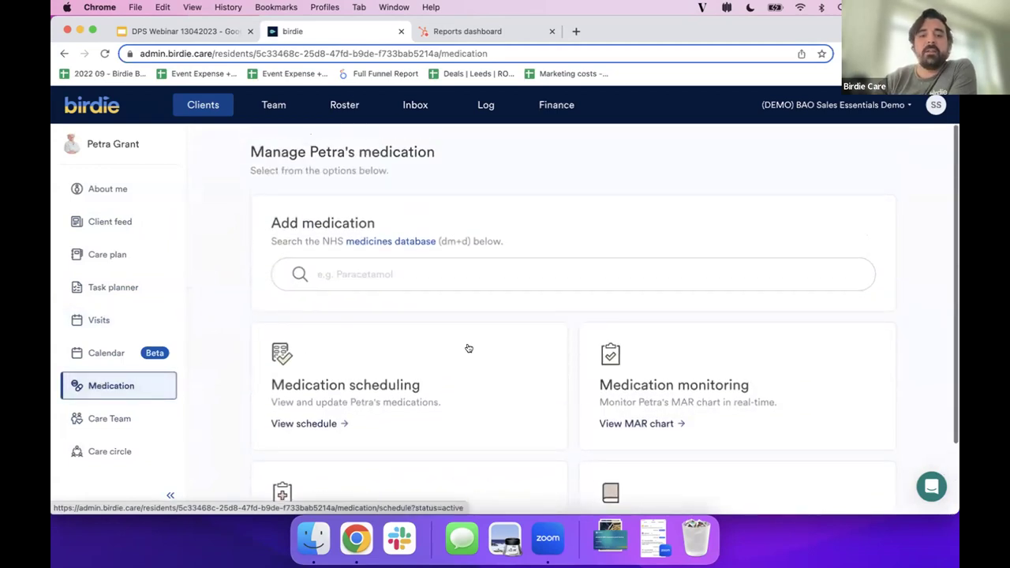
- Open the client's medication schedule and look through the active medications
left_click(316, 423)
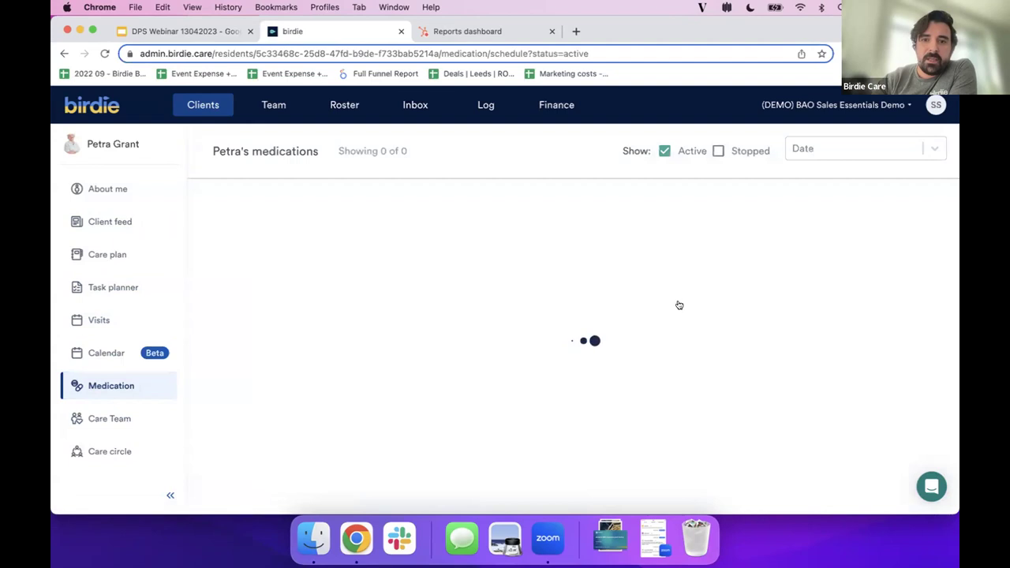
scroll(542, 373, "down", 3)
scroll(542, 373, "up", 3)
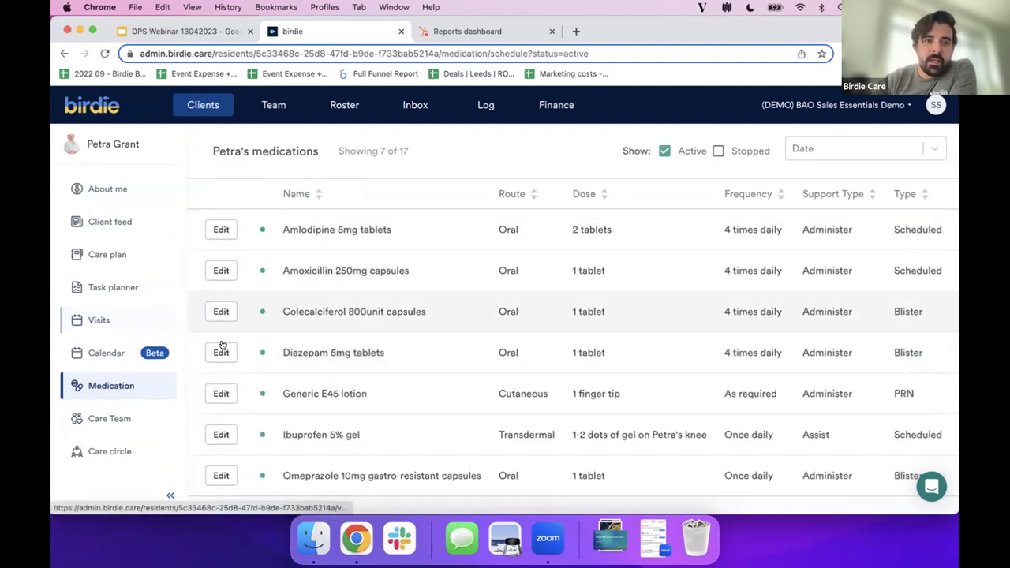
- Return to the medication overview, open the client's MAR chart, and look through the April 2023 dose records
left_click(121, 384)
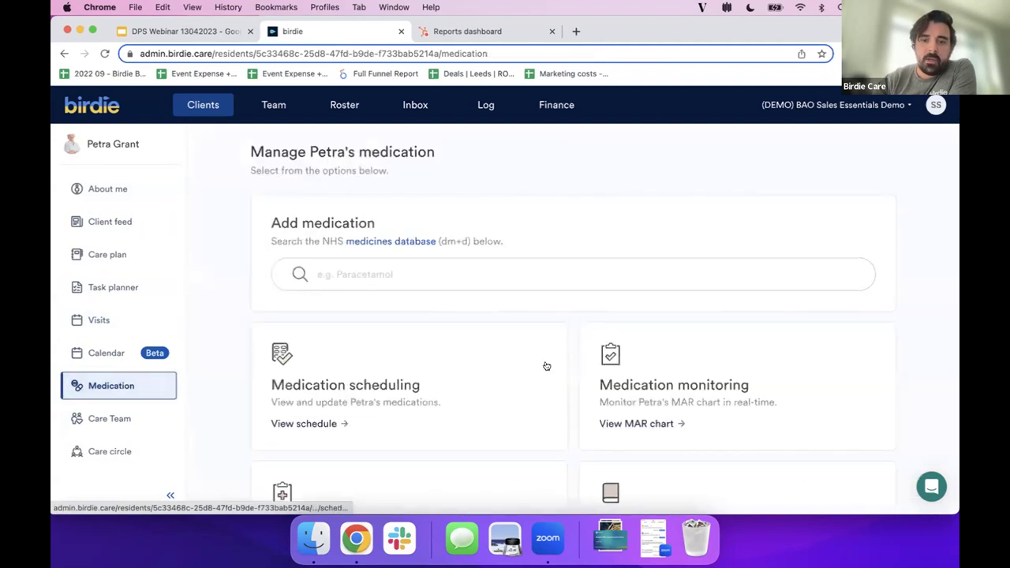
scroll(544, 365, "down", 2)
left_click(620, 339)
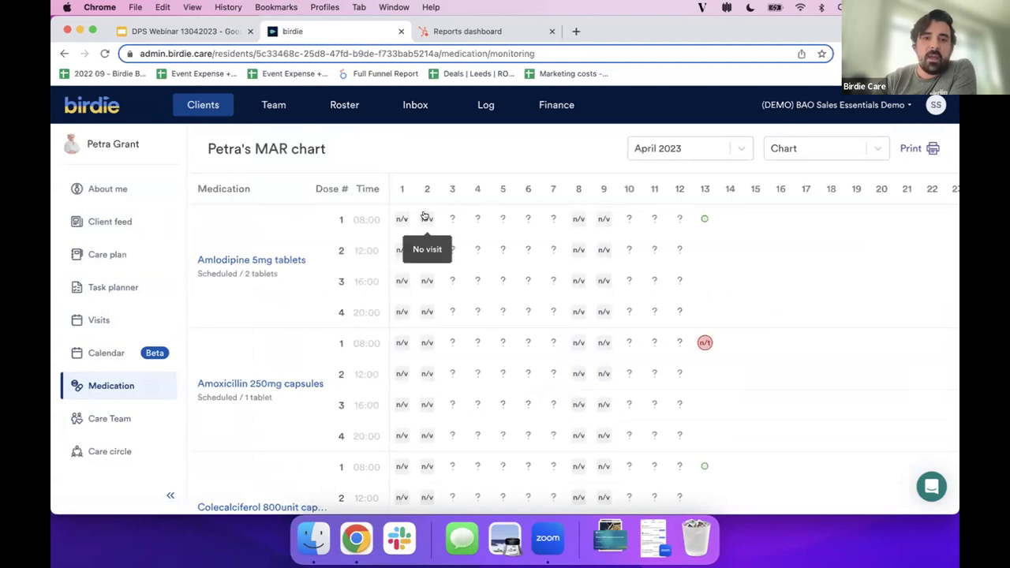
scroll(478, 366, "down", 1)
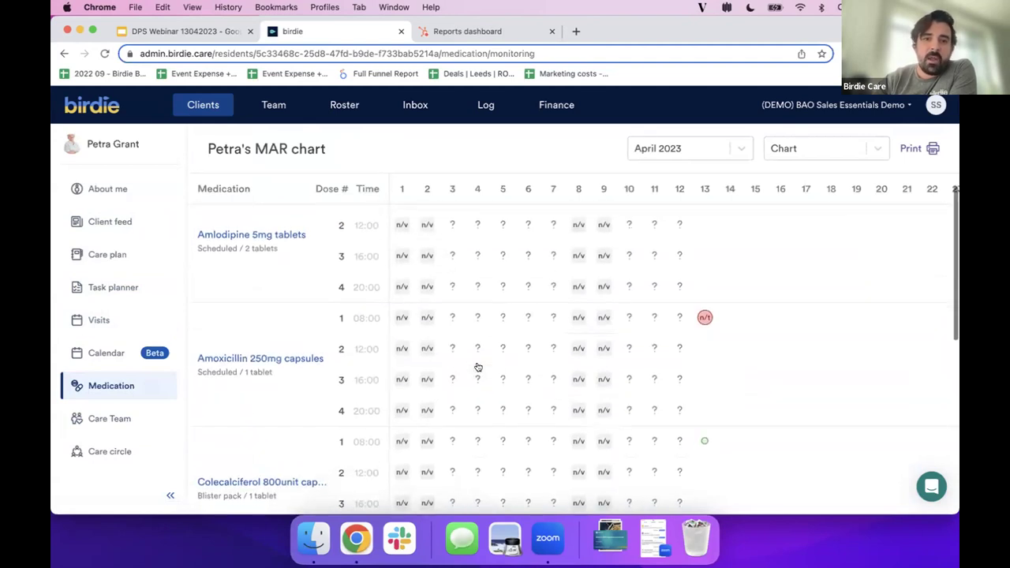
scroll(478, 367, "up", 1)
scroll(477, 368, "down", 2)
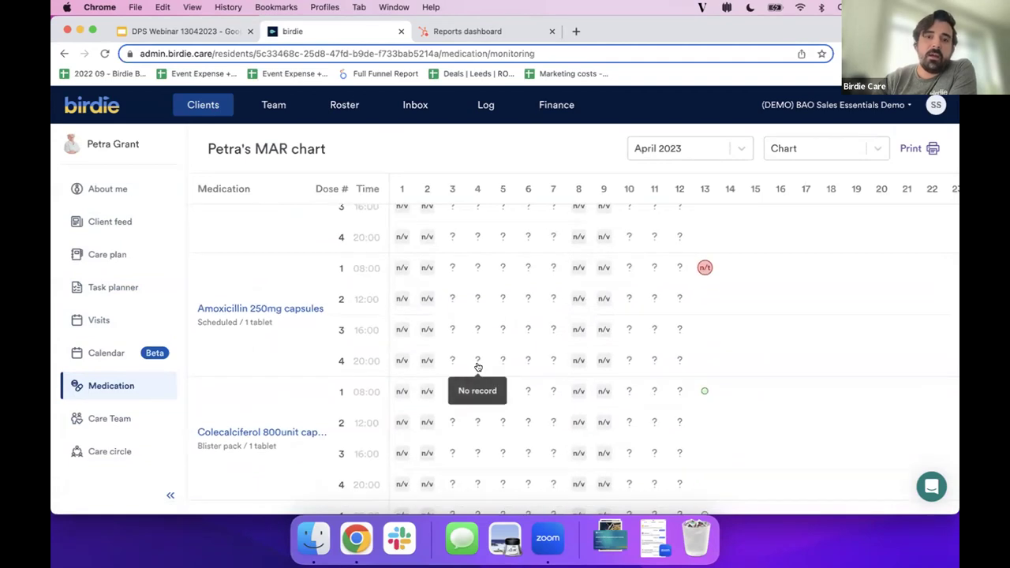
- Look through the MAR chart, open the 13 April 08:00 dose record for Colecalciferol 800unit capsules, review its outcome and log, and close it
scroll(478, 368, "down", 1)
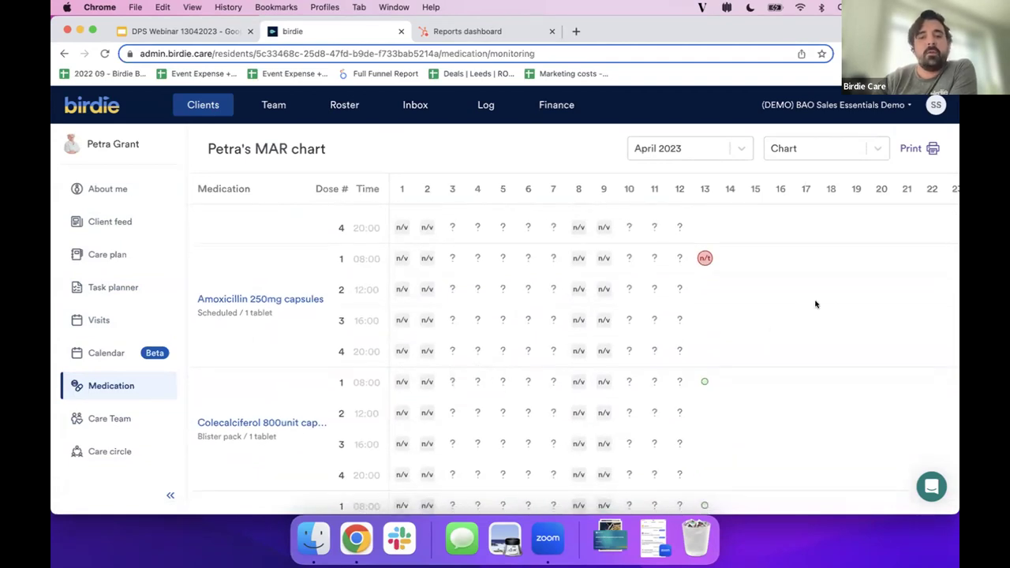
scroll(816, 303, "down", 1)
scroll(816, 304, "up", 1)
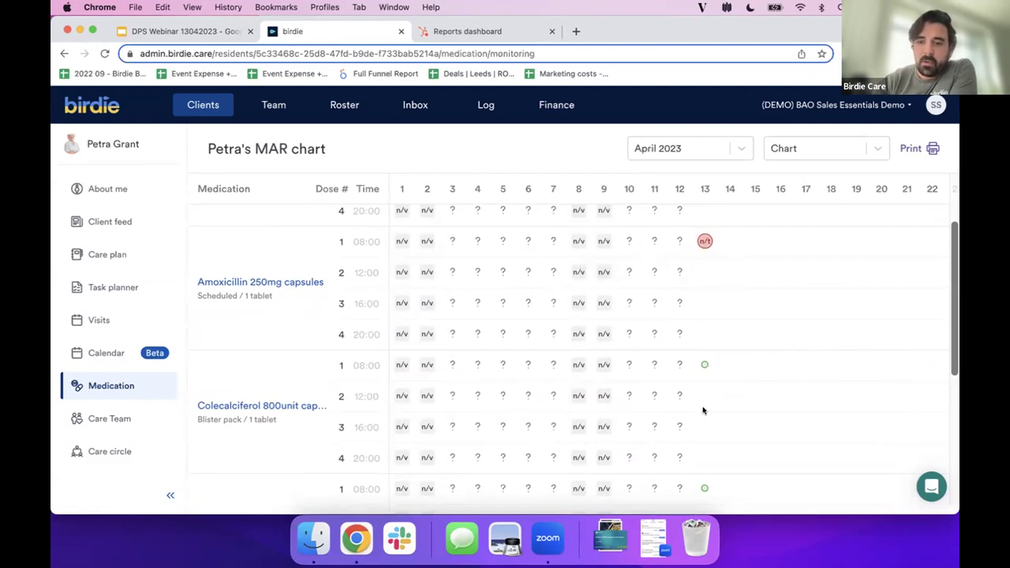
left_click(705, 365)
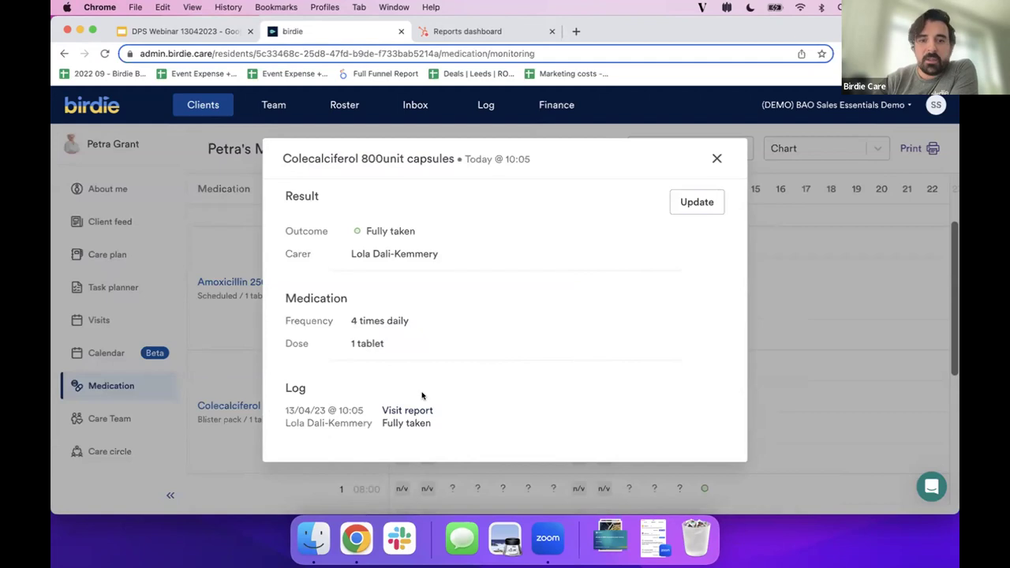
left_click(718, 159)
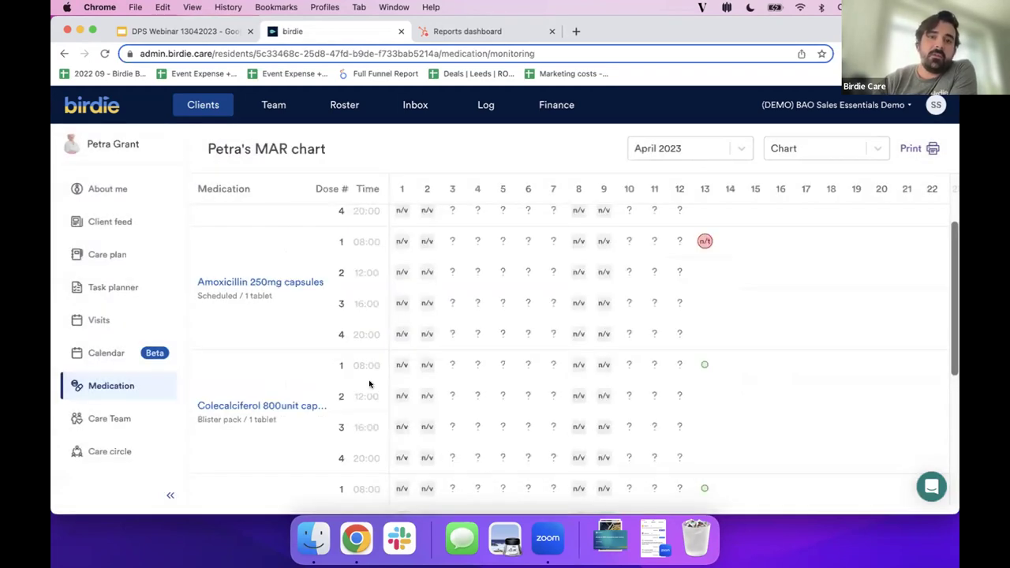
- Return to the medication overview and open the client's medication schedule to view the active medications
left_click(118, 386)
scroll(473, 382, "down", 2)
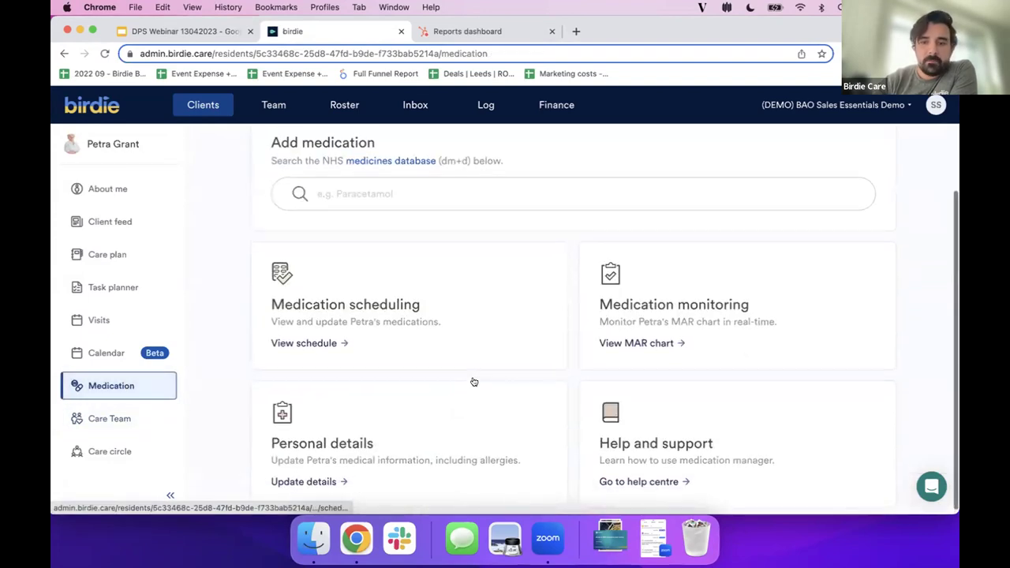
left_click(334, 342)
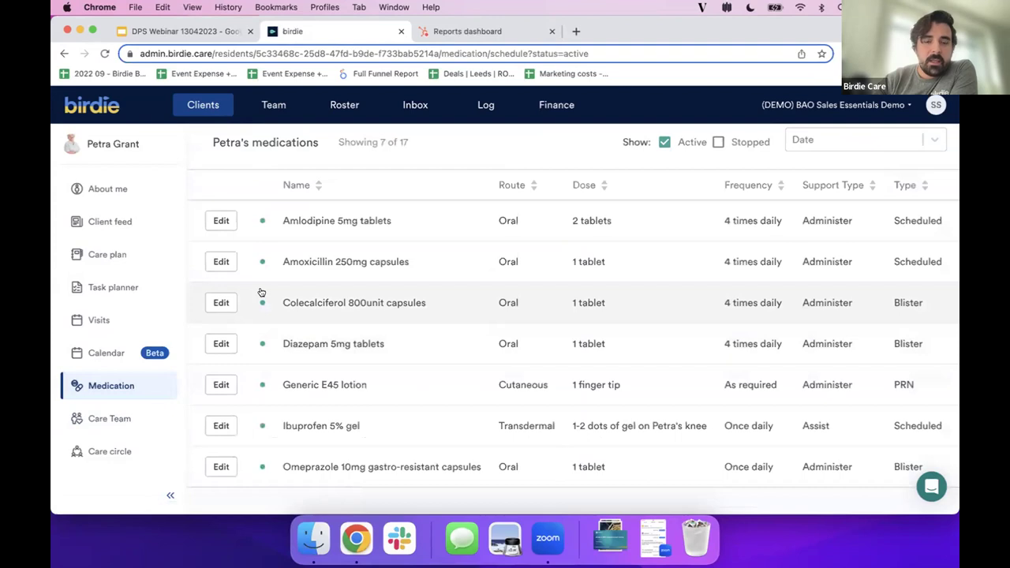
- Go back to the medication overview, search the medicines database for "Parace", and choose Paracetamol 250mg suppositories to add
scroll(260, 293, "left", 5)
left_click(338, 264)
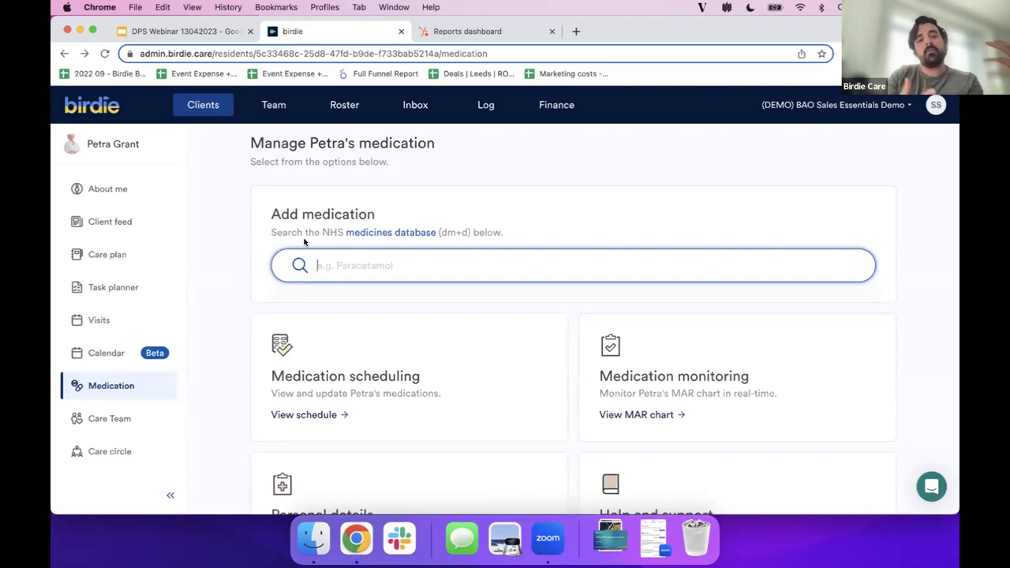
type("Parace")
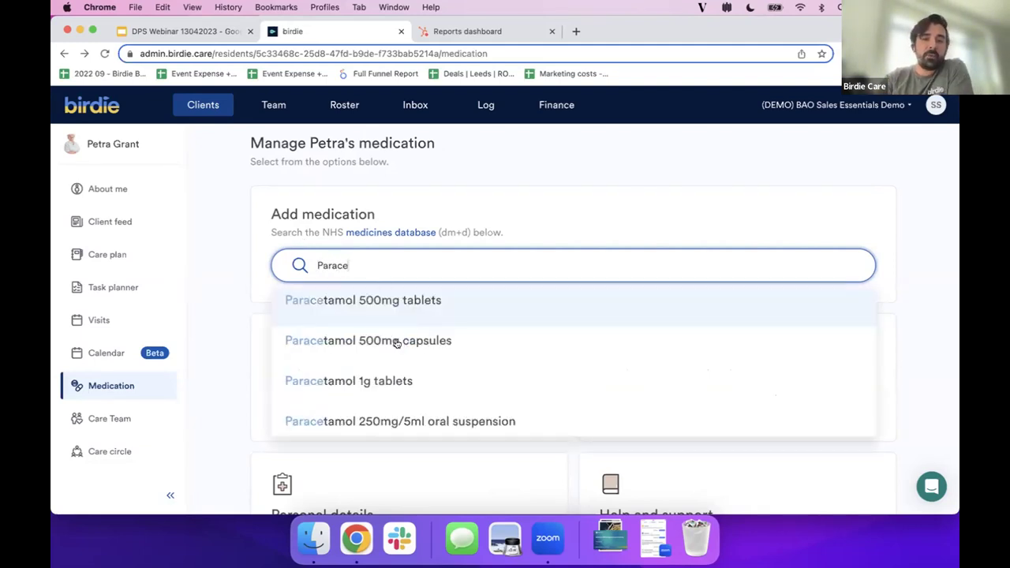
scroll(407, 360, "down", 4)
scroll(407, 361, "down", 2)
left_click(400, 355)
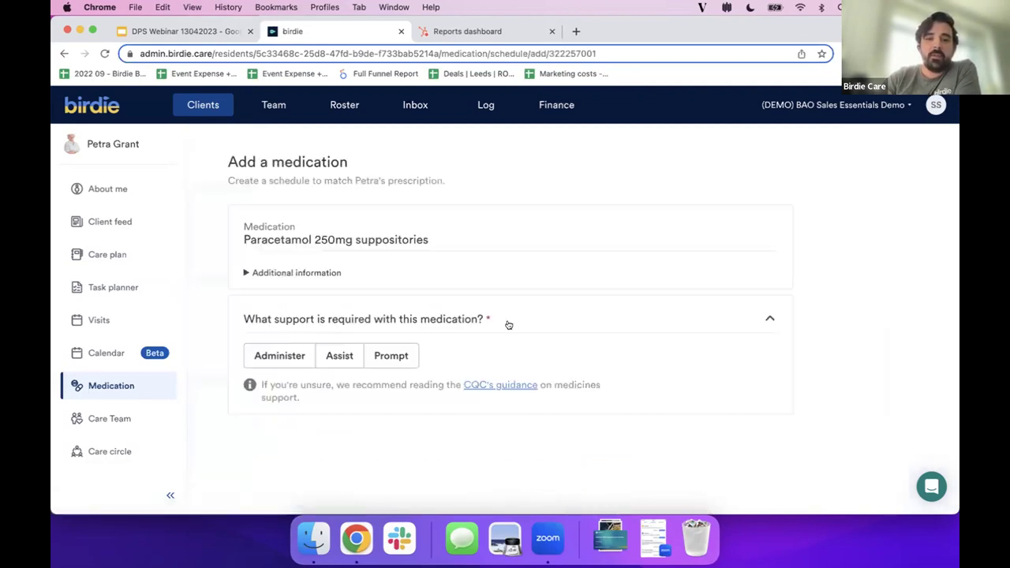
- Show the medication's additional information, and set the required support to Assist and the medication type to Scheduled
left_click(305, 272)
scroll(369, 339, "down", 3)
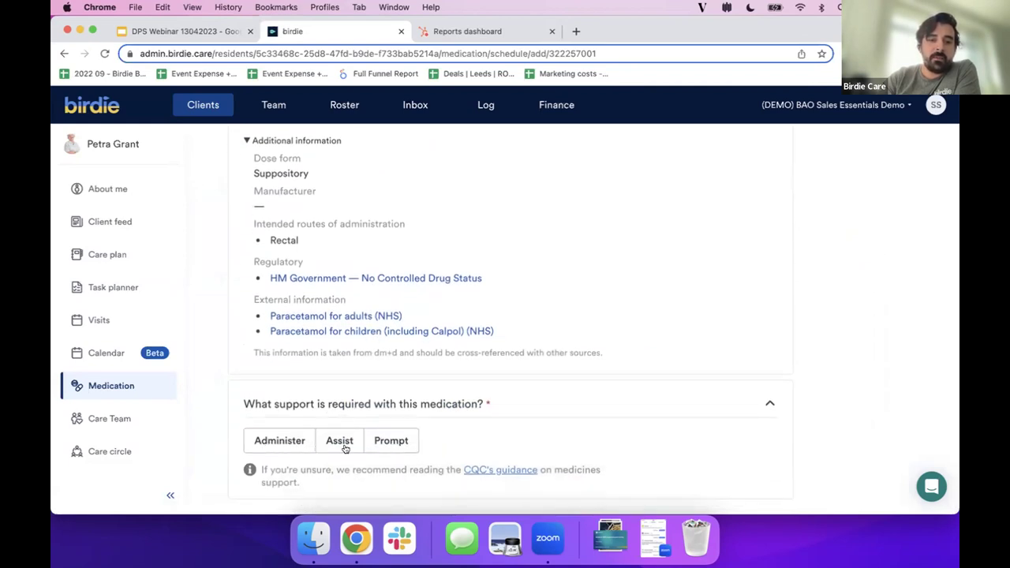
left_click(344, 448)
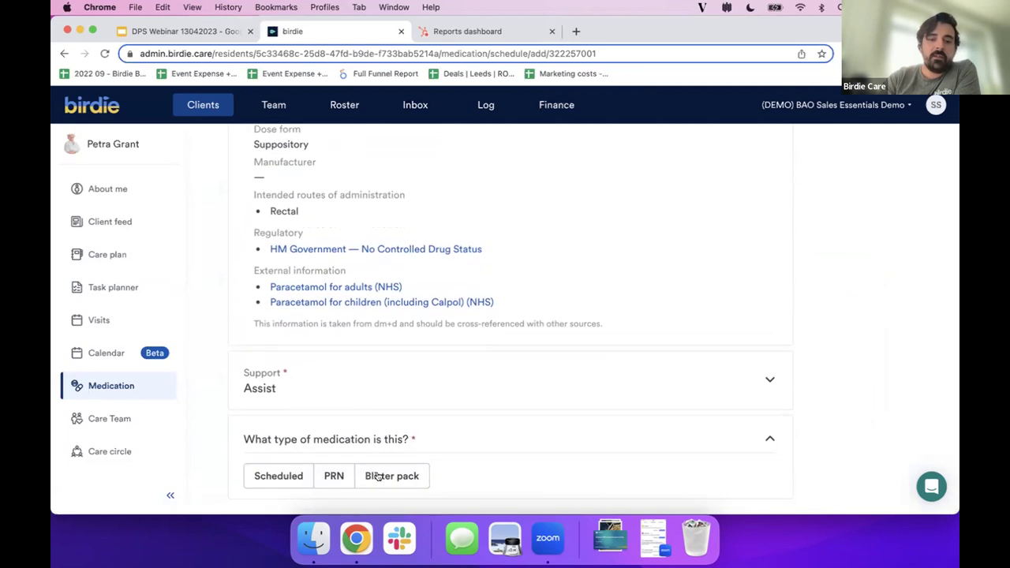
left_click(272, 476)
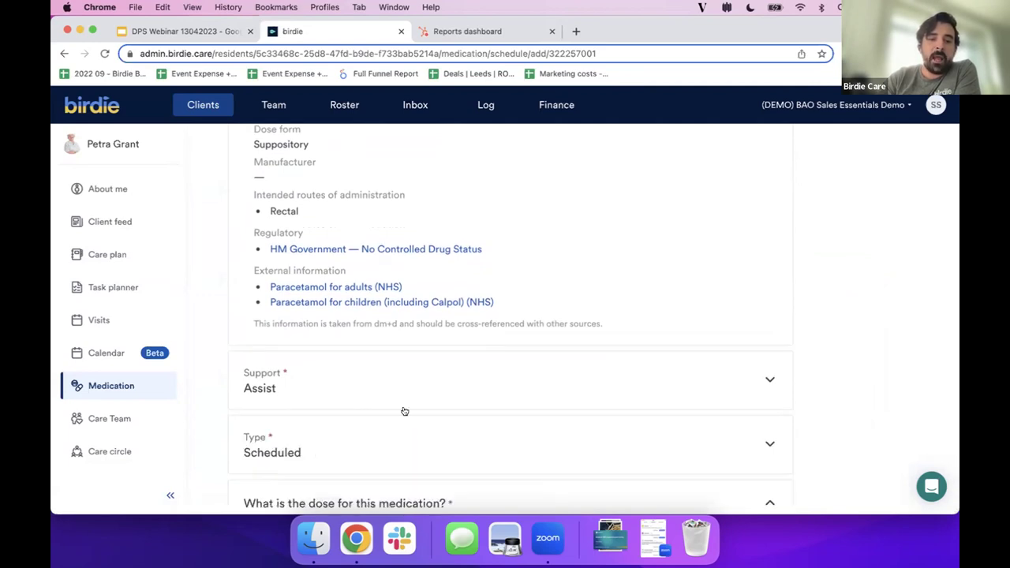
- Set the dose quantity to 1 suppository and the route of administration to Rectal
left_click(265, 435)
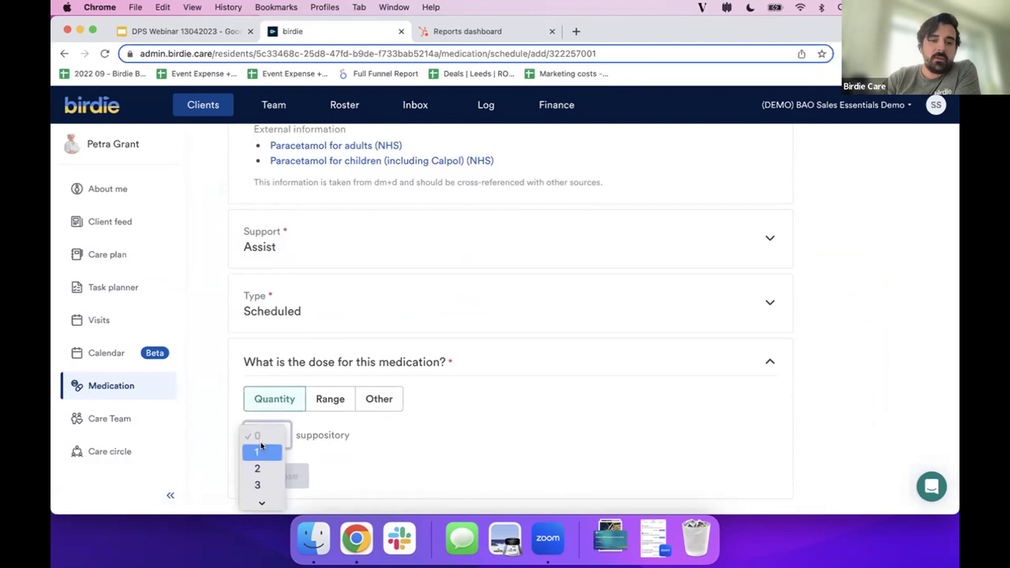
left_click(261, 450)
left_click(277, 477)
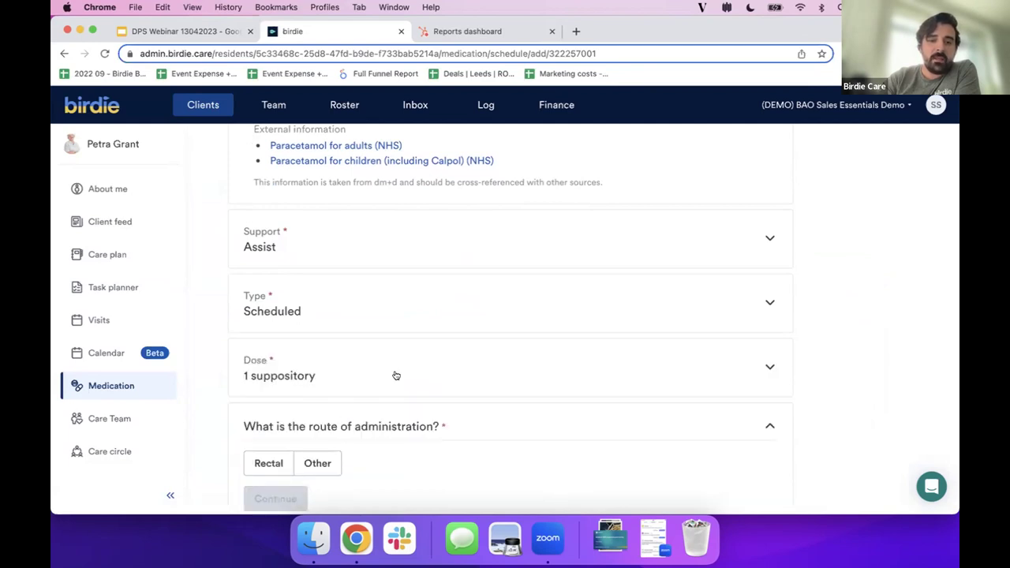
scroll(398, 375, "down", 1)
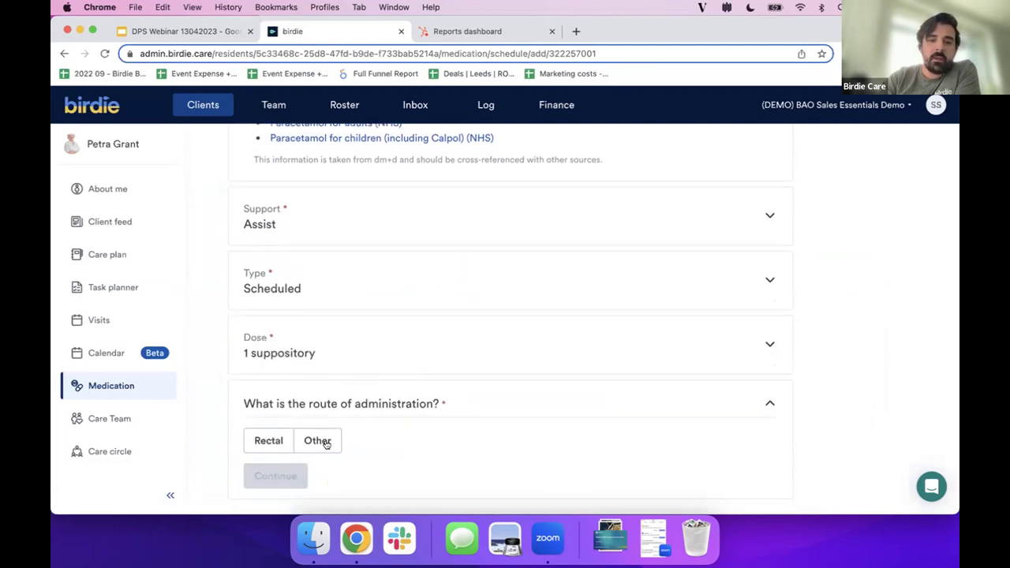
left_click(269, 441)
left_click(275, 476)
- Set the medication's frequency to daily, 4 times a day
scroll(414, 392, "down", 2)
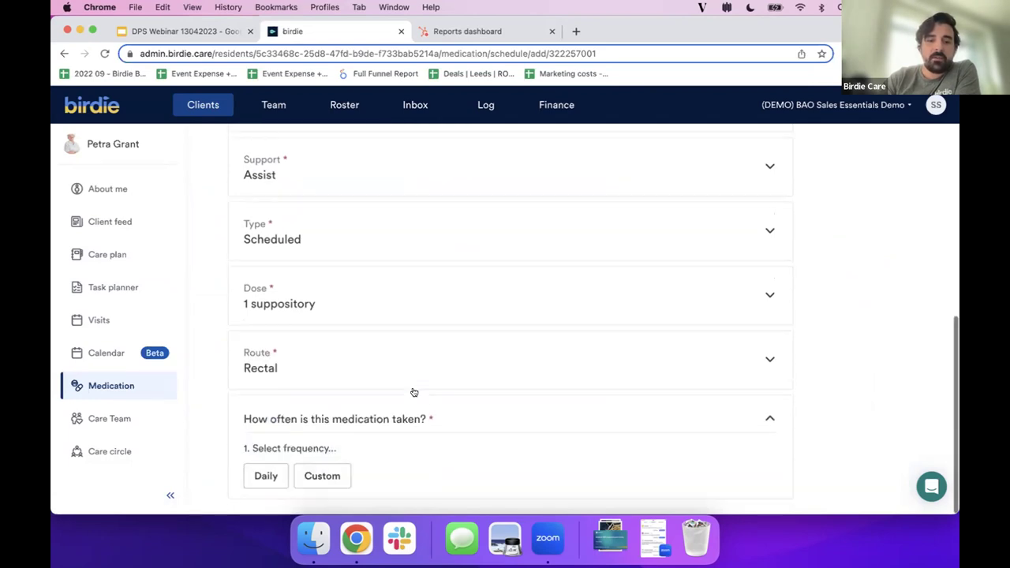
left_click(265, 477)
scroll(363, 442, "down", 1)
left_click(327, 479)
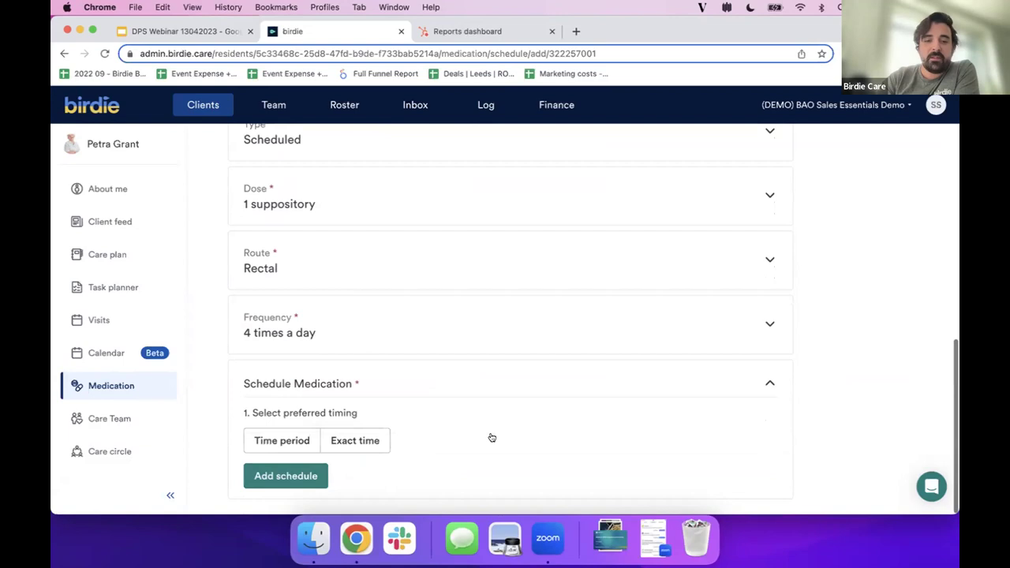
- Schedule the medication by time period for Morning, Lunch, Afternoon and Evening, and add the schedule
left_click(282, 444)
scroll(428, 419, "down", 2)
left_click(330, 423)
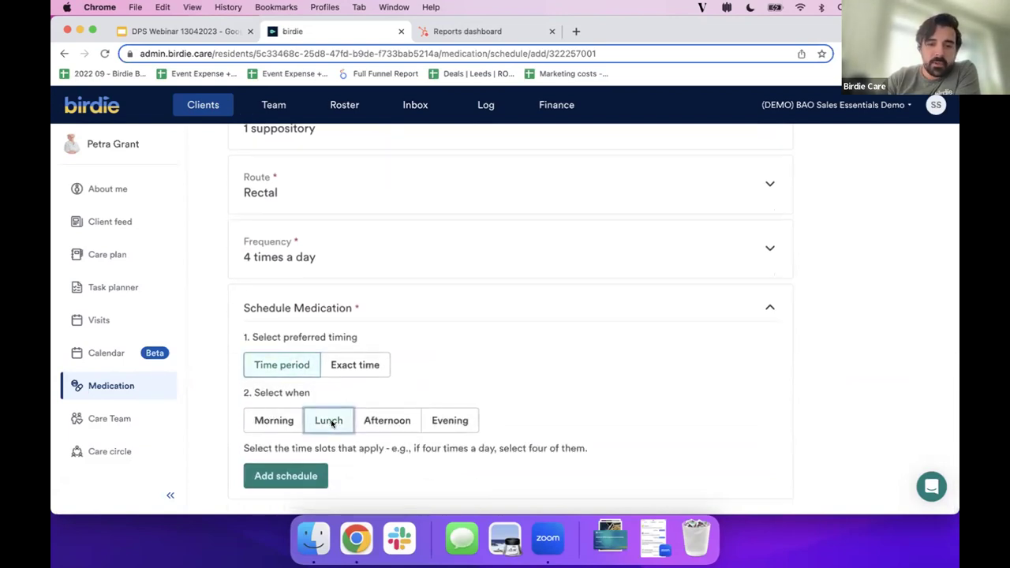
left_click(387, 397)
left_click(450, 398)
left_click(286, 397)
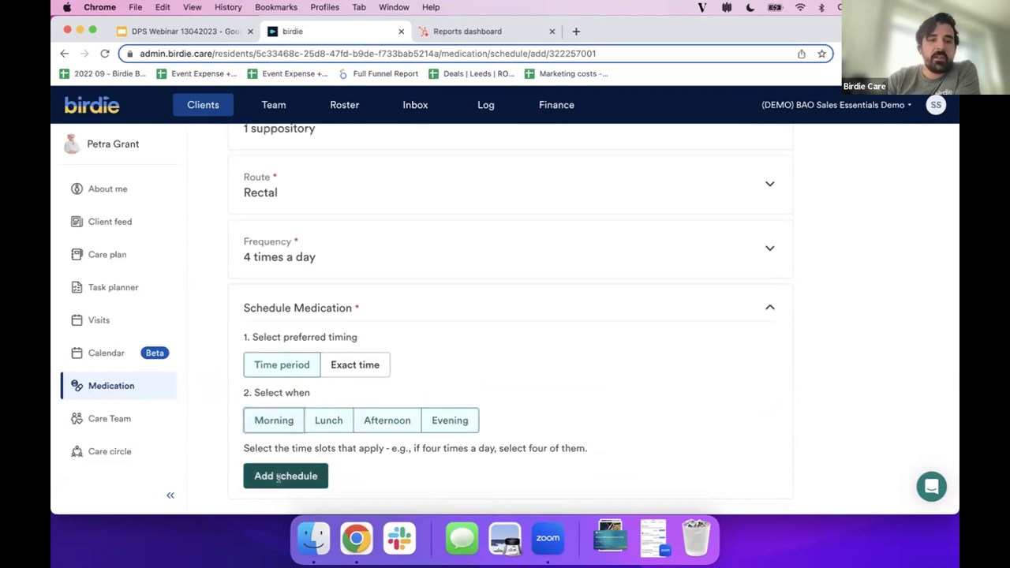
left_click(278, 477)
- Set the first dose to 13 Apr 2023, trying Morning and Evening before choosing Afternoon, and leave the last dose date empty
scroll(441, 363, "down", 1)
left_click(253, 480)
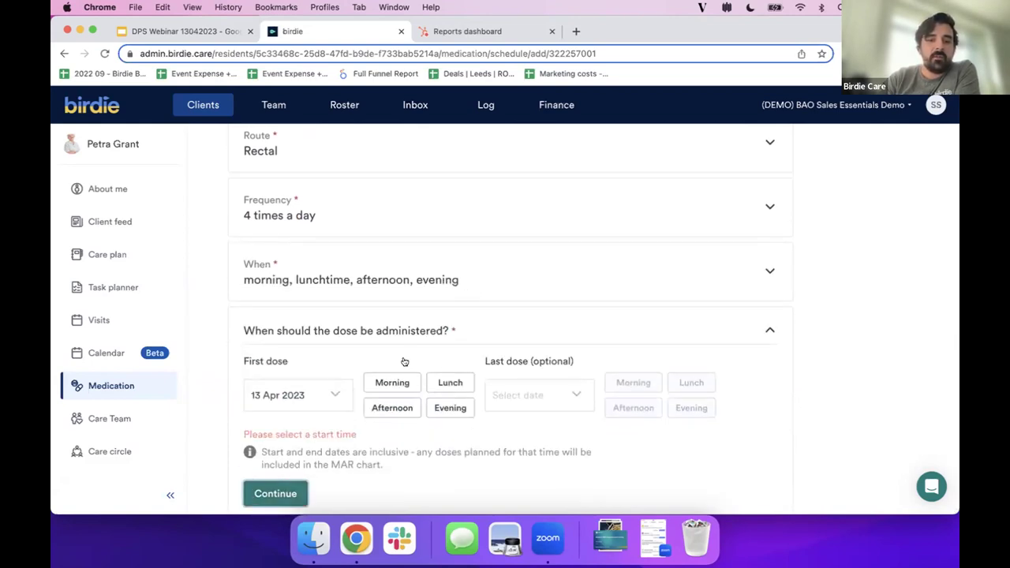
scroll(403, 361, "down", 1)
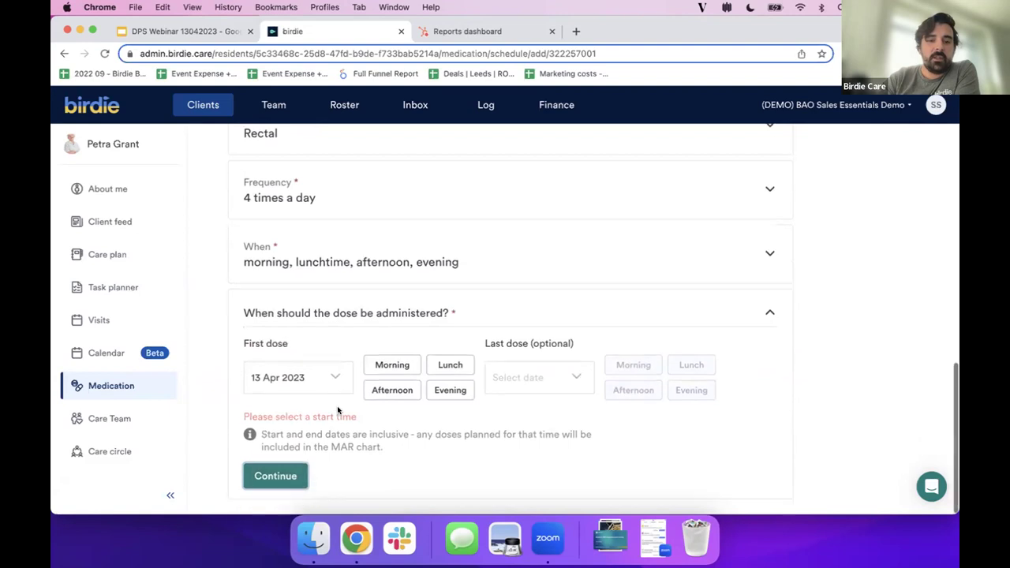
left_click(306, 369)
left_click(368, 495)
left_click(405, 361)
left_click(566, 379)
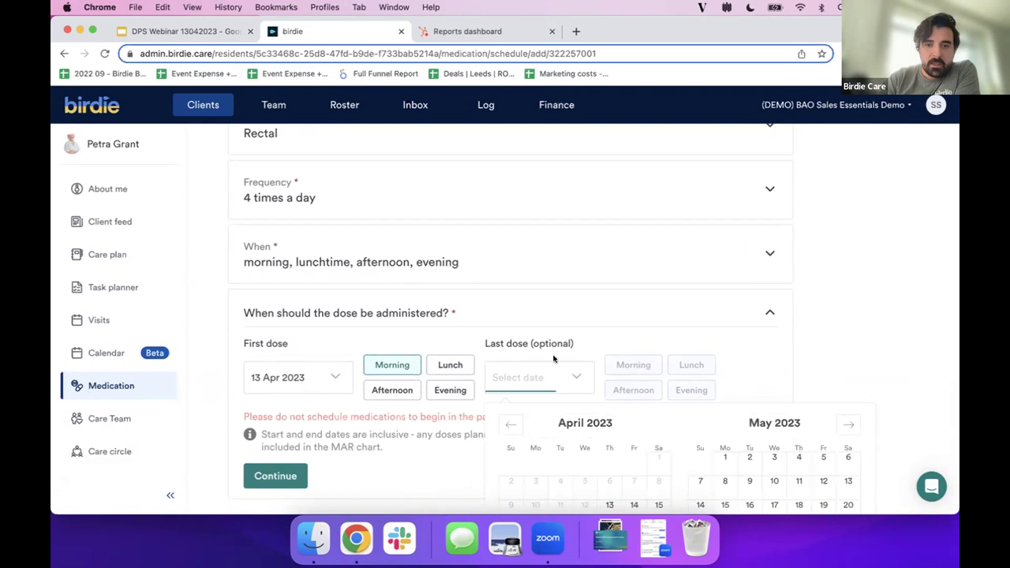
left_click(614, 337)
left_click(286, 486)
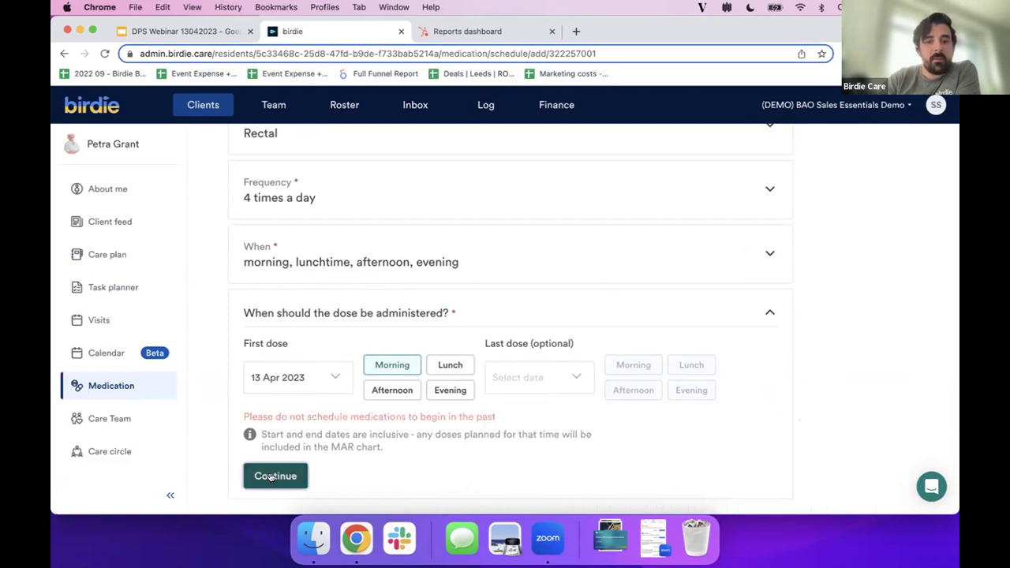
left_click(454, 392)
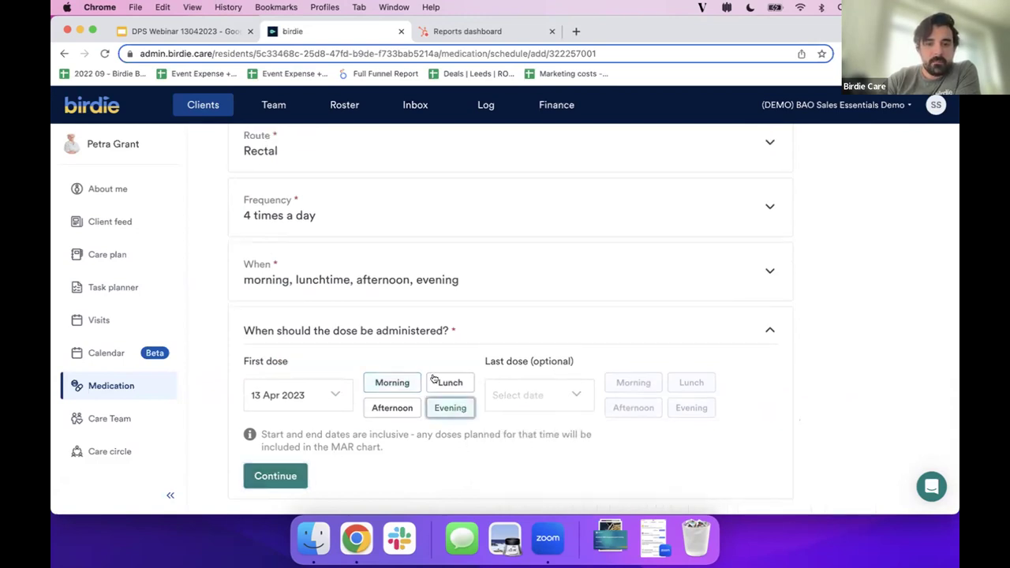
left_click(376, 408)
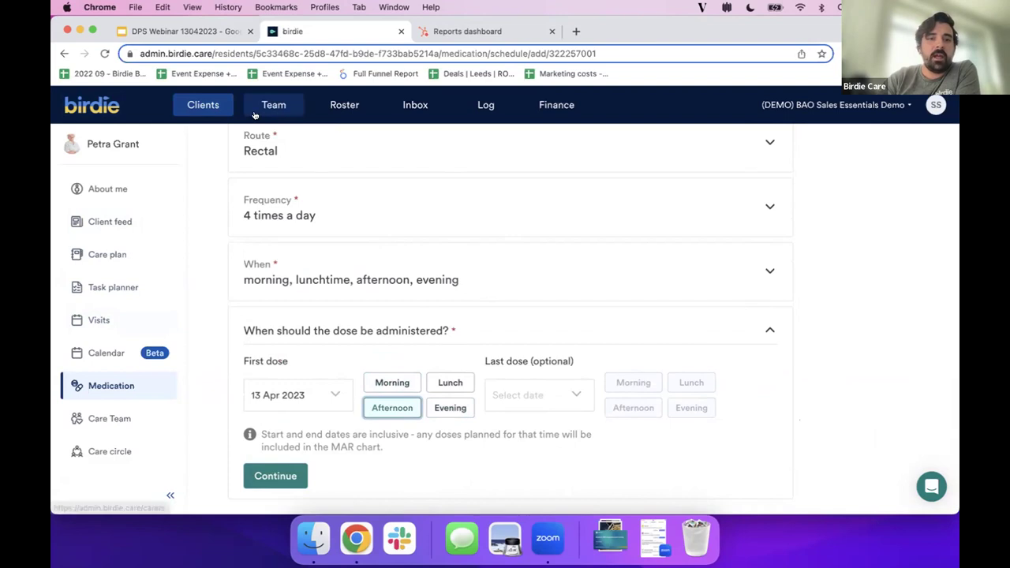
- Open the roster, switch it from carer view to client view, and search for the client by first name
left_click(339, 112)
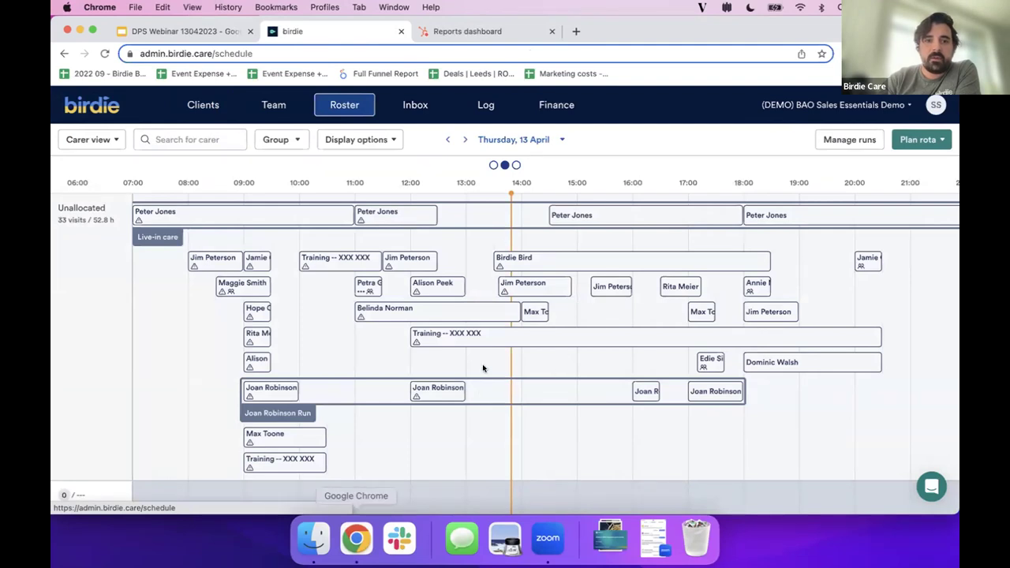
left_click(84, 139)
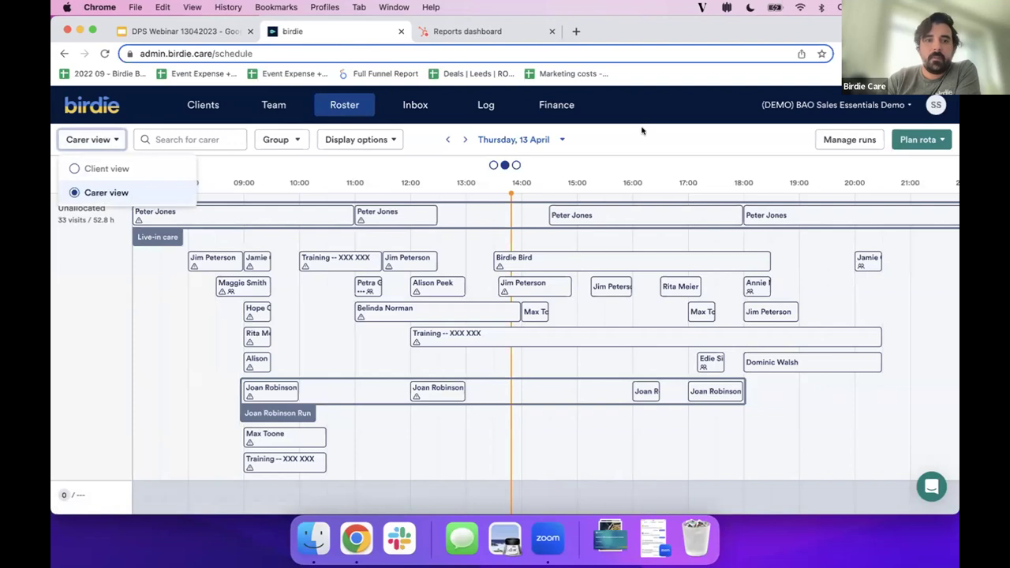
left_click(560, 146)
left_click(93, 146)
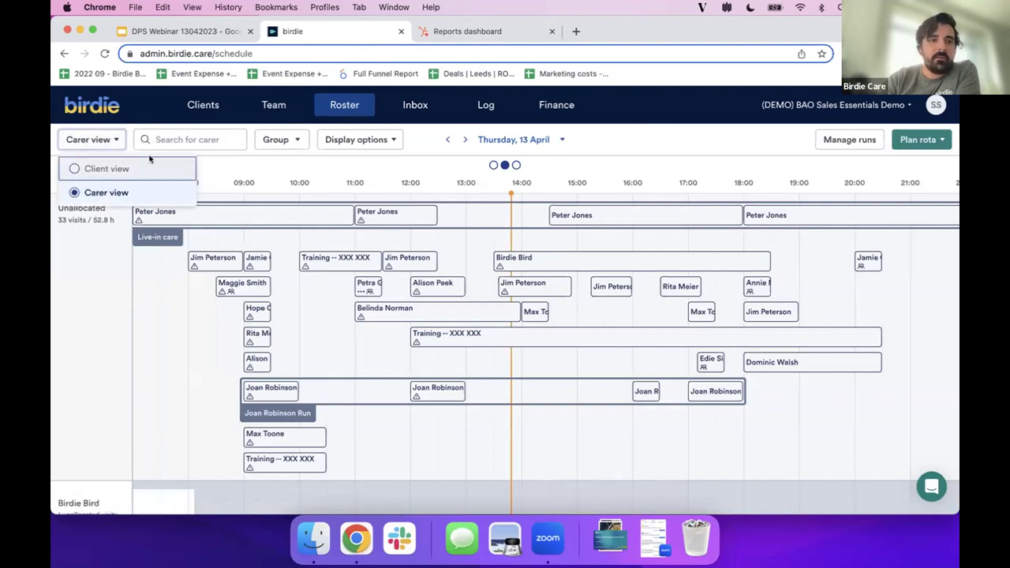
left_click(88, 166)
left_click(174, 138)
type("petra")
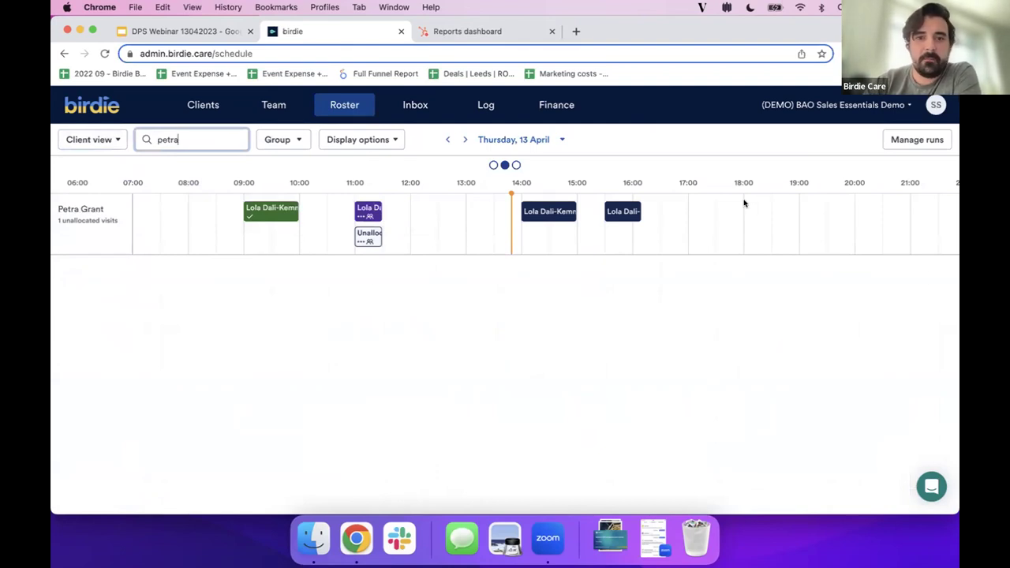
mouse_move(262, 214)
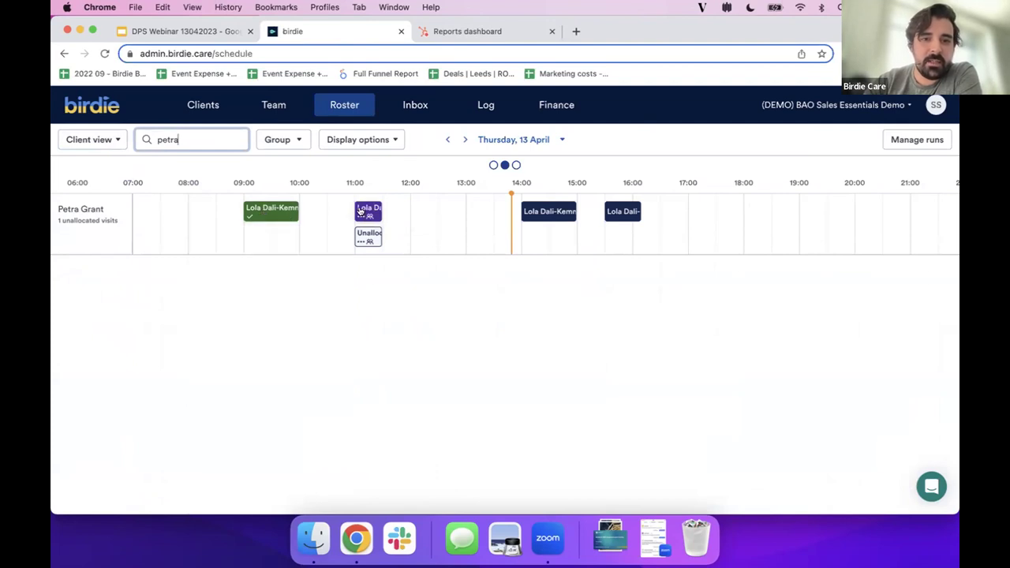
mouse_move(359, 210)
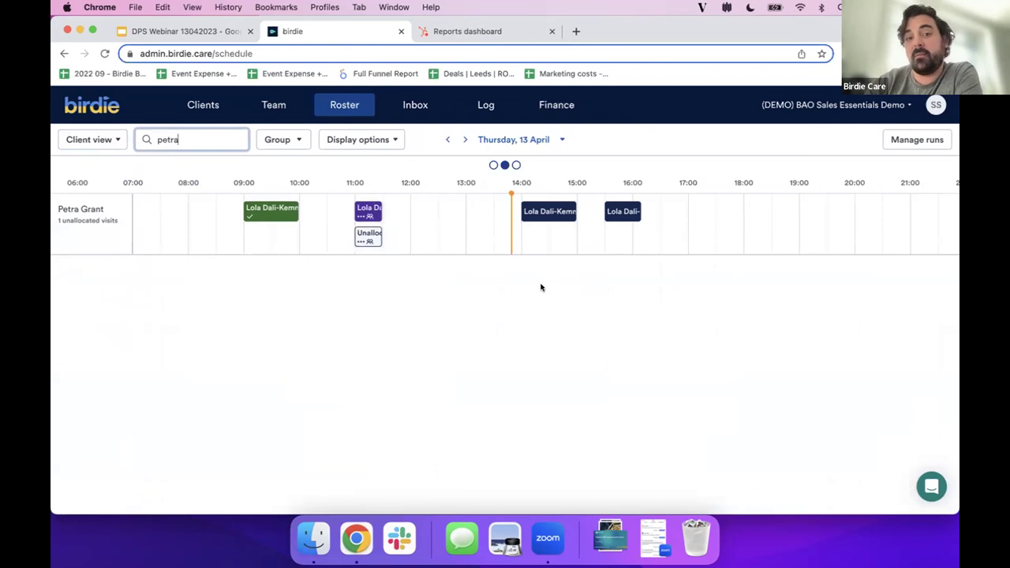
left_click(557, 215)
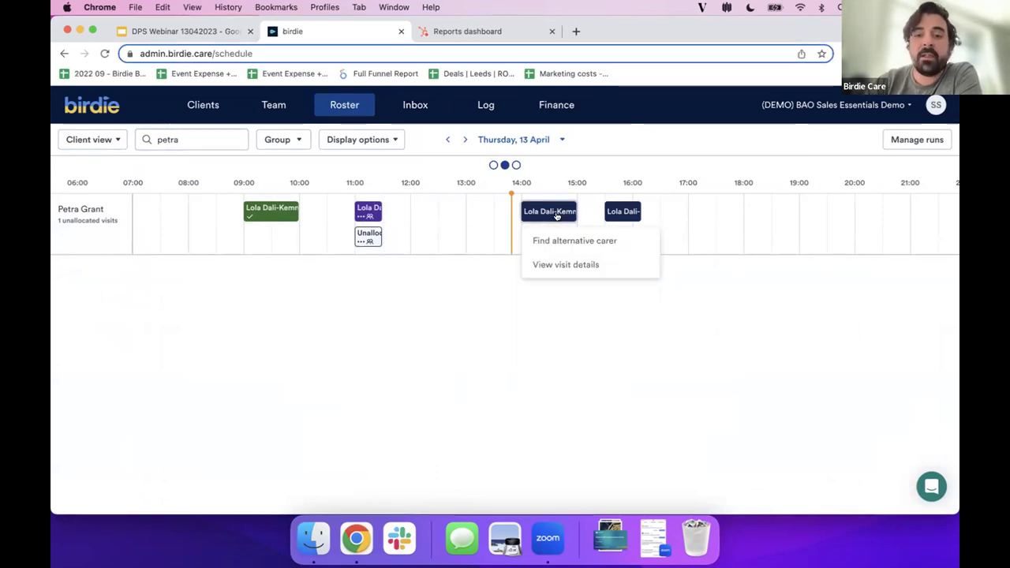
left_click(423, 369)
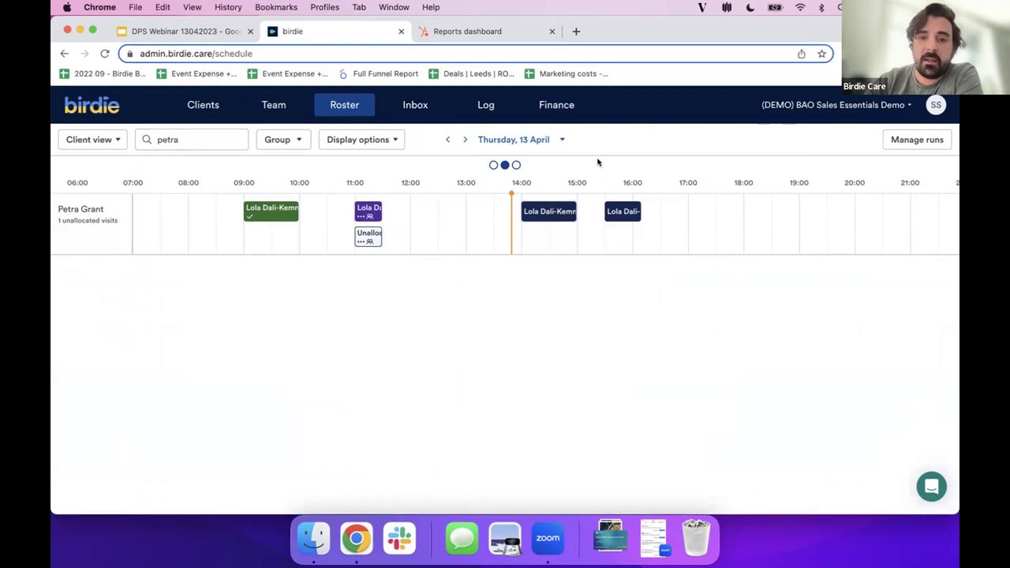
left_click(528, 214)
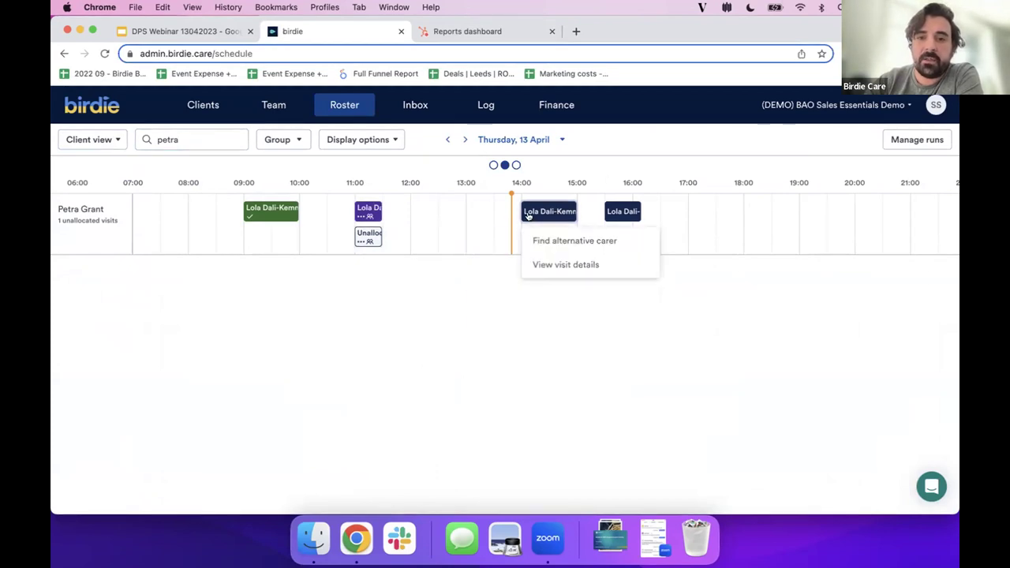
left_click(456, 297)
- Look up alternative carers for the client's 14:00–15:00 visit on 13 April and allocate the already selected carer
left_click(550, 213)
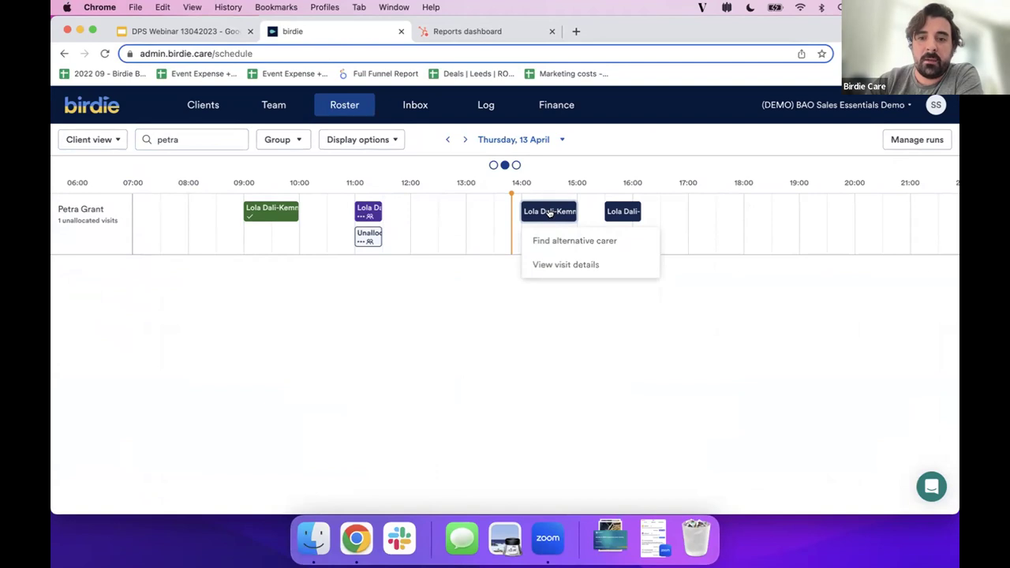
left_click(554, 242)
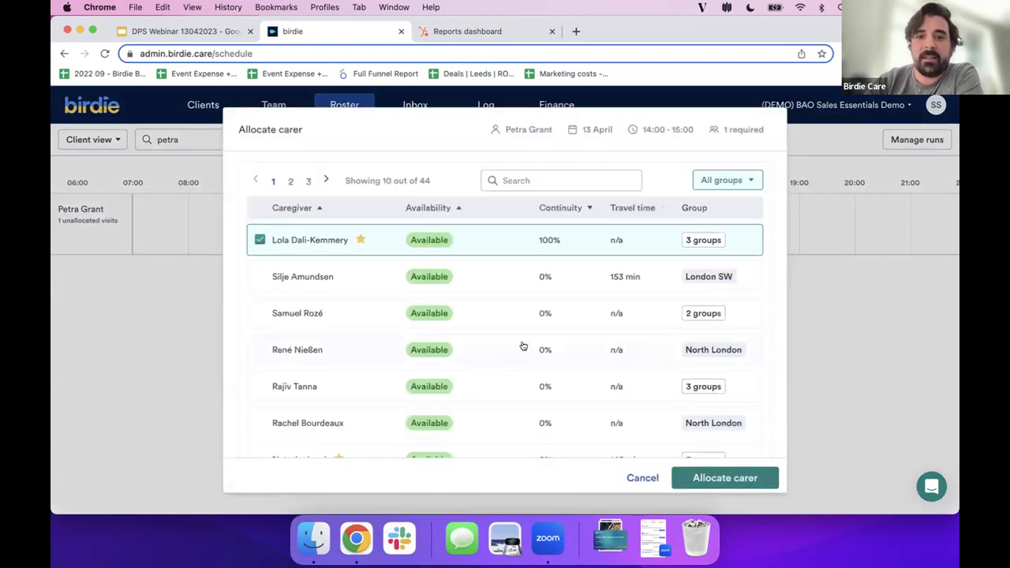
scroll(531, 338, "down", 1)
scroll(532, 337, "up", 1)
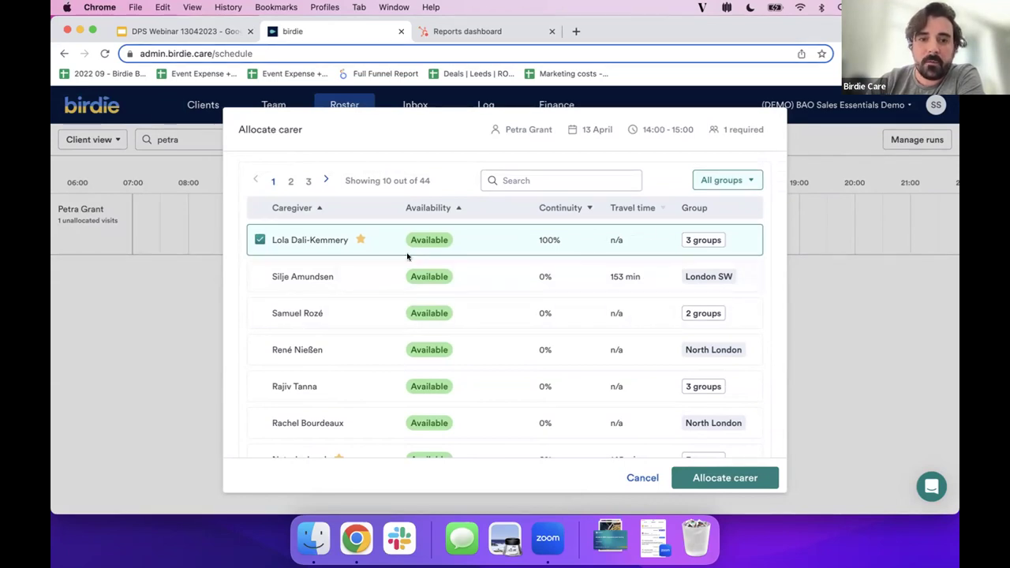
left_click(709, 482)
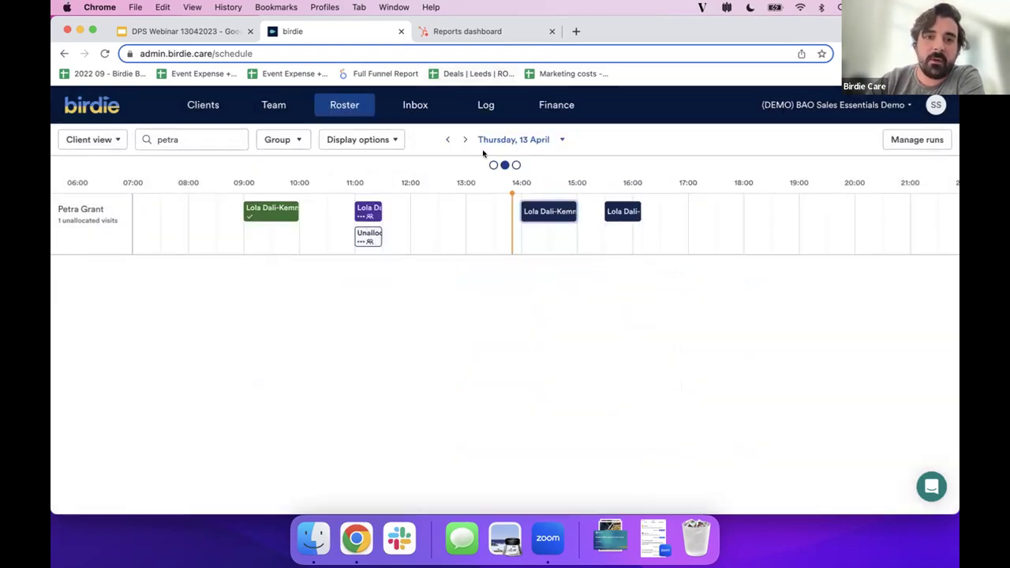
- Open the inbox and look through the alerts that need action
left_click(415, 105)
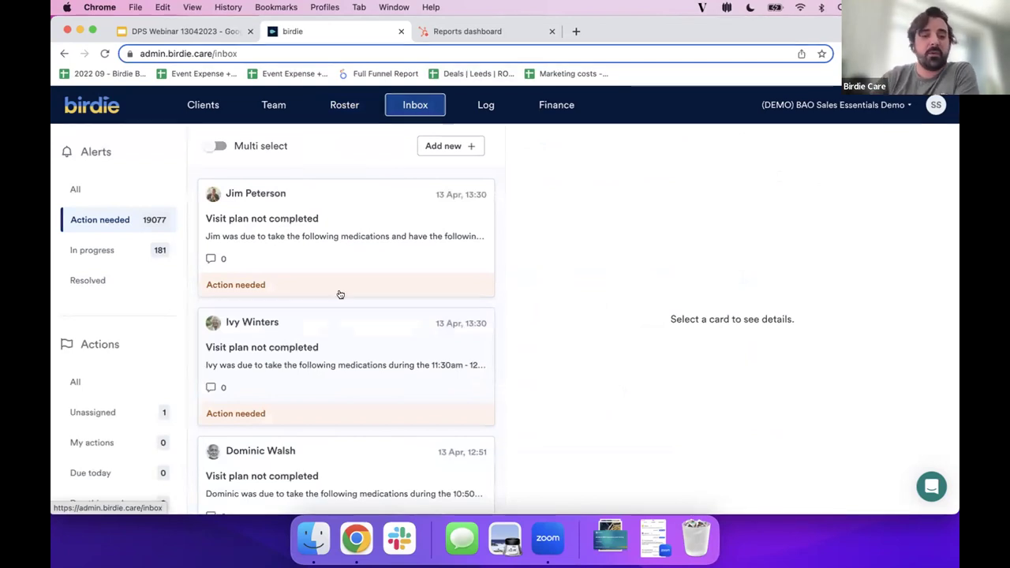
scroll(340, 295, "down", 2)
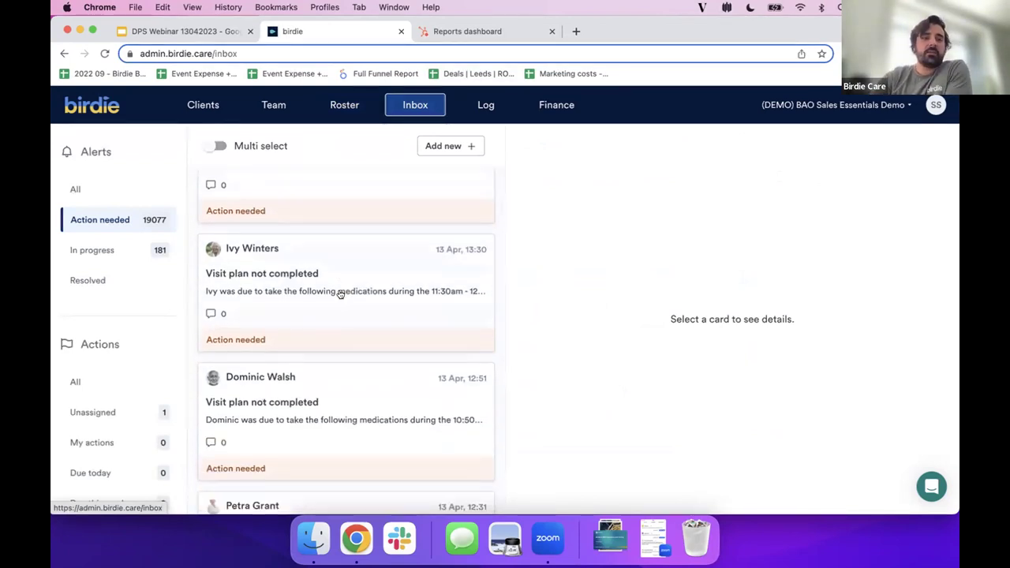
scroll(340, 294, "up", 2)
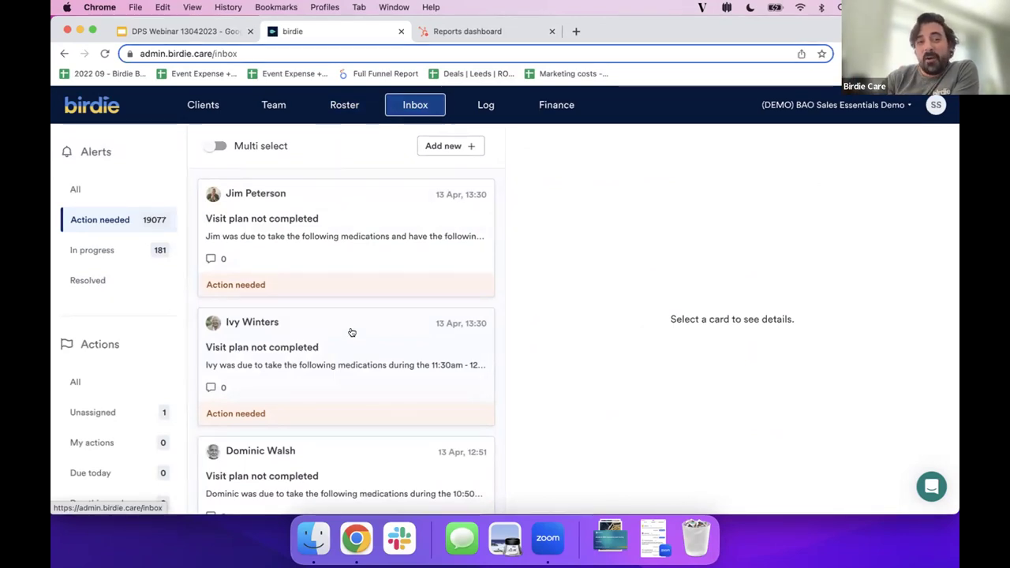
scroll(352, 332, "down", 1)
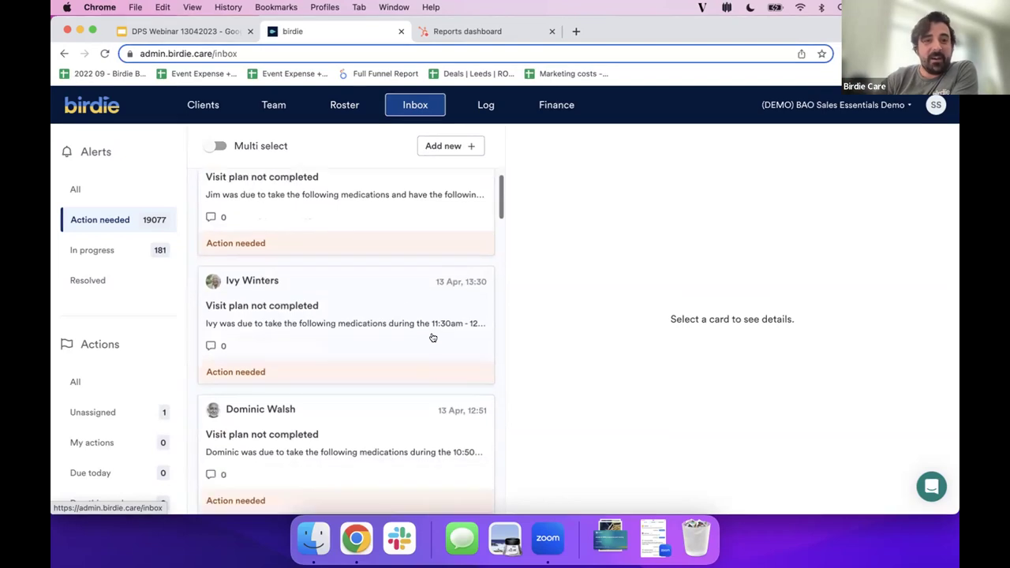
scroll(384, 287, "up", 1)
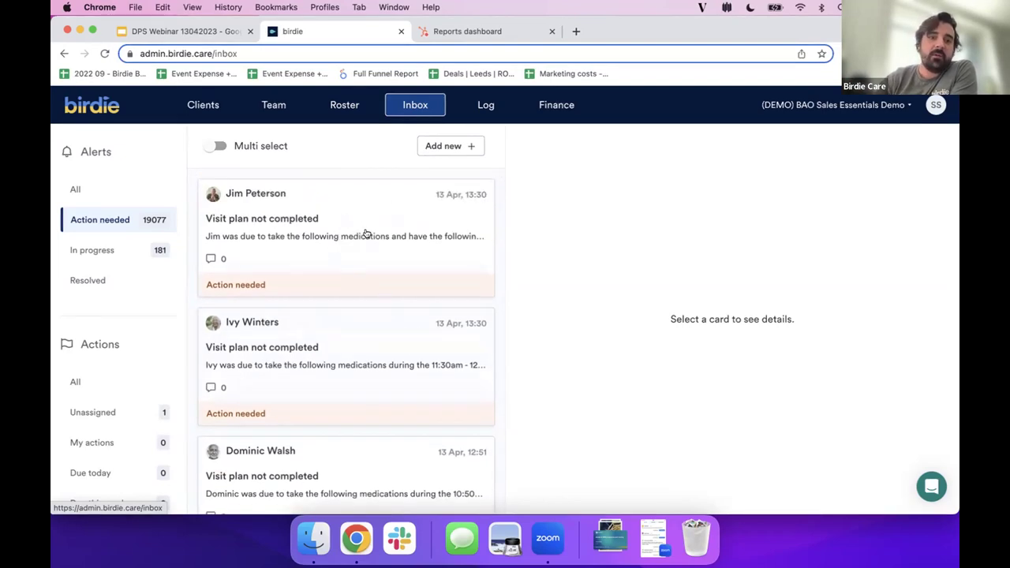
- Open the first "Visit plan not completed" alert and review its incident details and comments
left_click(392, 236)
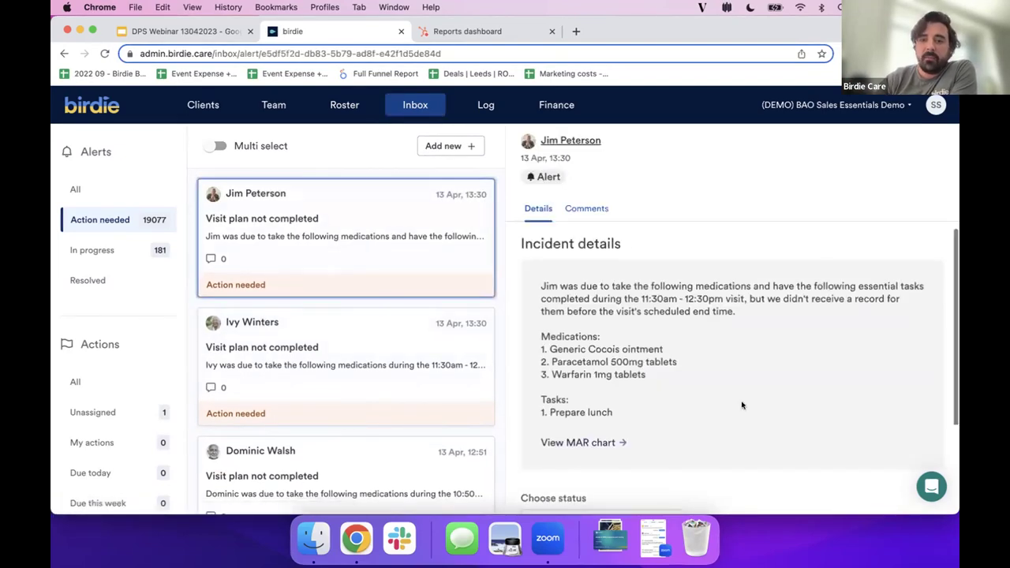
scroll(742, 405, "down", 3)
scroll(647, 399, "up", 3)
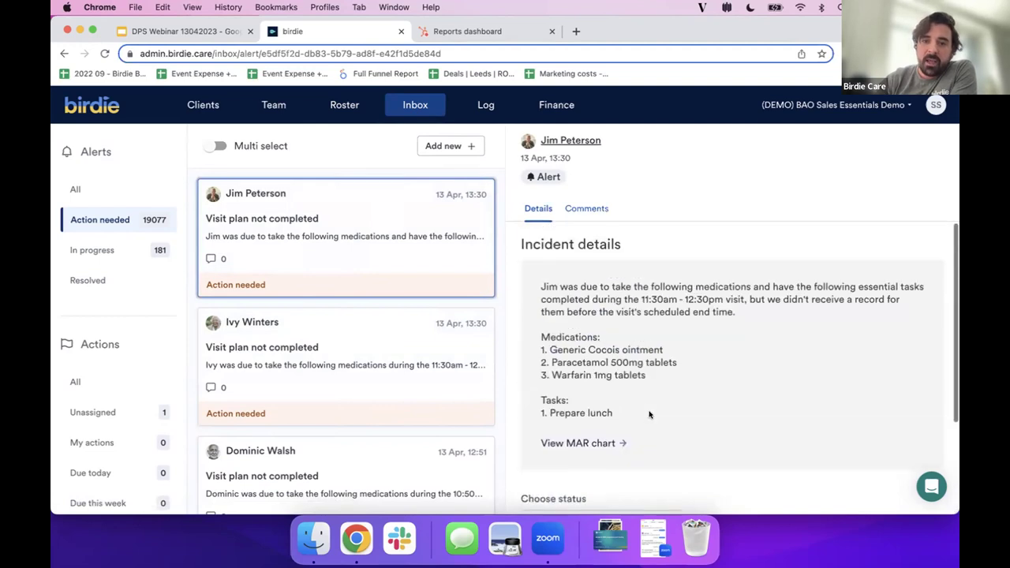
left_click(585, 209)
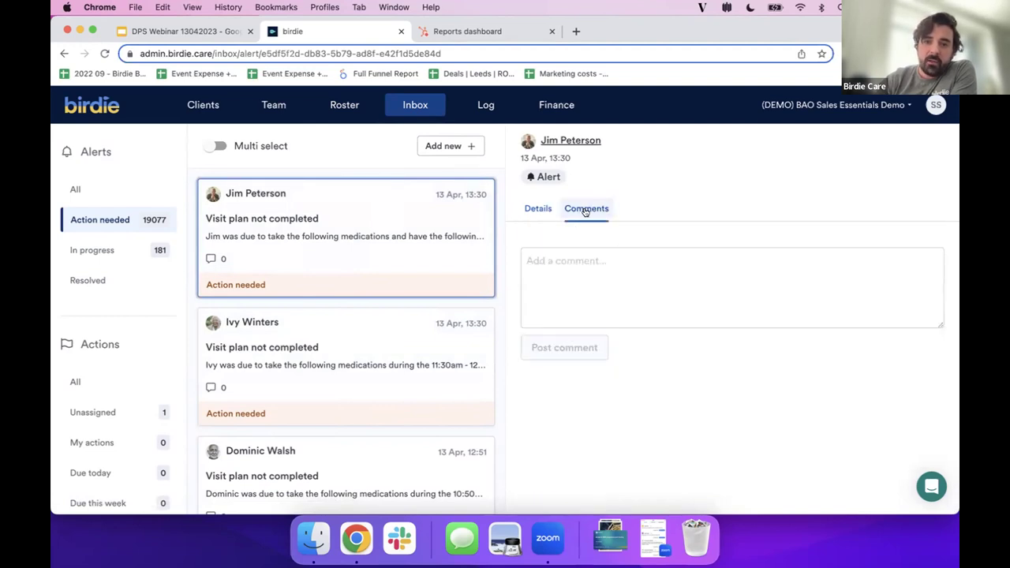
left_click(538, 208)
- Set the alert's severity to Medium and its status to In progress, and save the changes
scroll(602, 372, "down", 5)
left_click(595, 392)
left_click(781, 400)
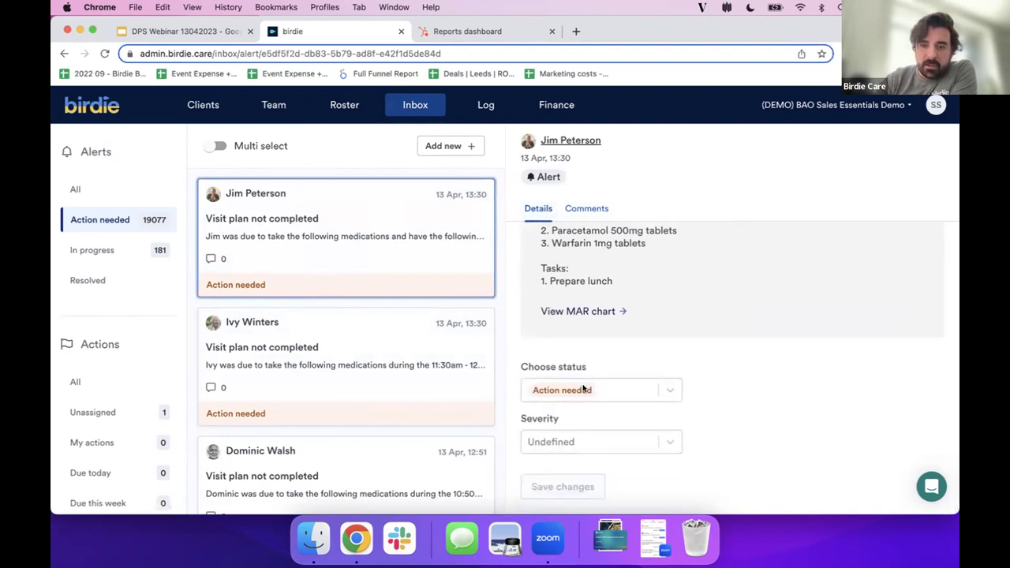
left_click(604, 450)
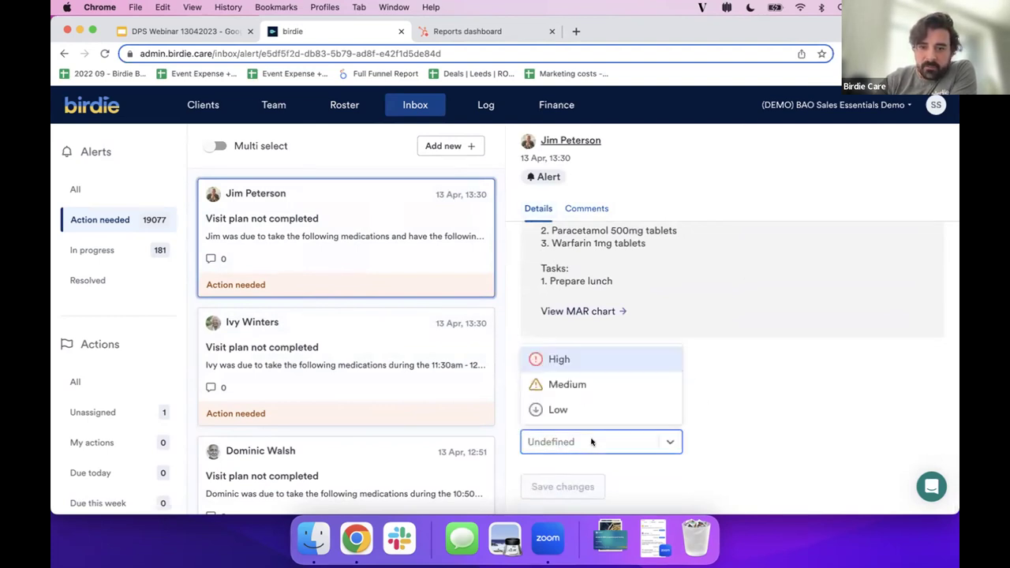
left_click(558, 385)
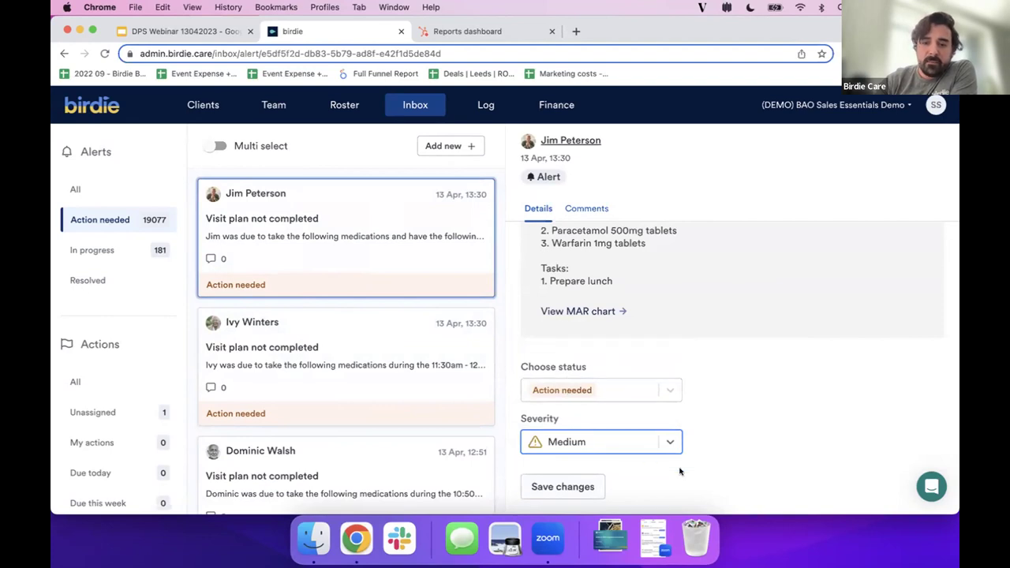
left_click(597, 387)
left_click(564, 446)
left_click(564, 484)
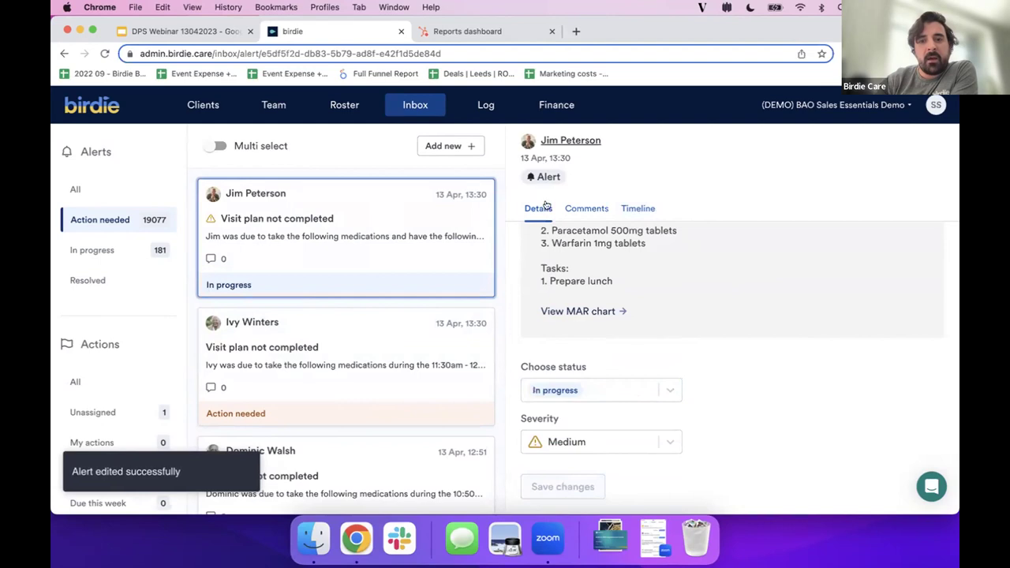
- View the alert's timeline and look through the remaining alerts and the action categories in the inbox
left_click(637, 210)
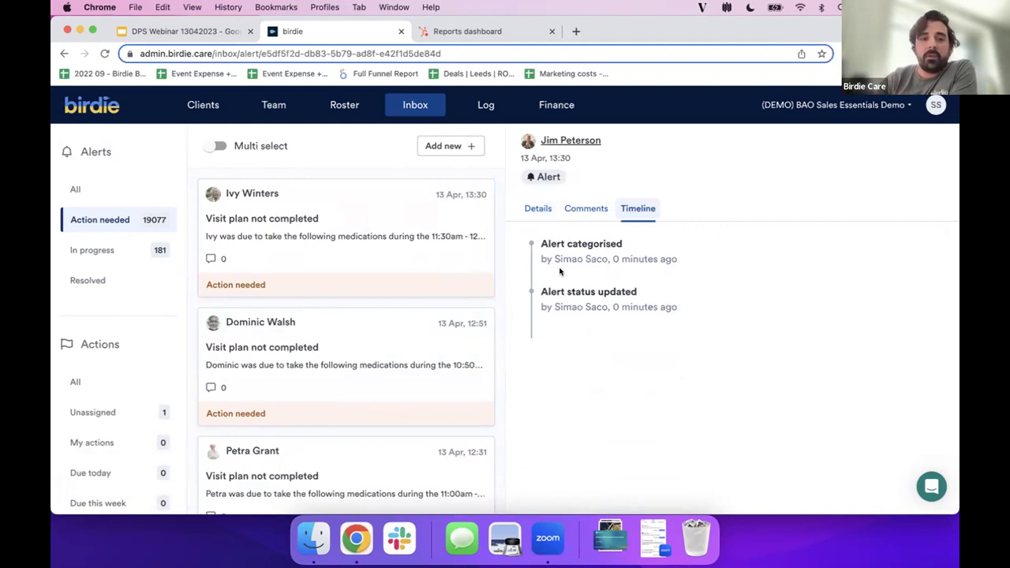
scroll(361, 355, "down", 4)
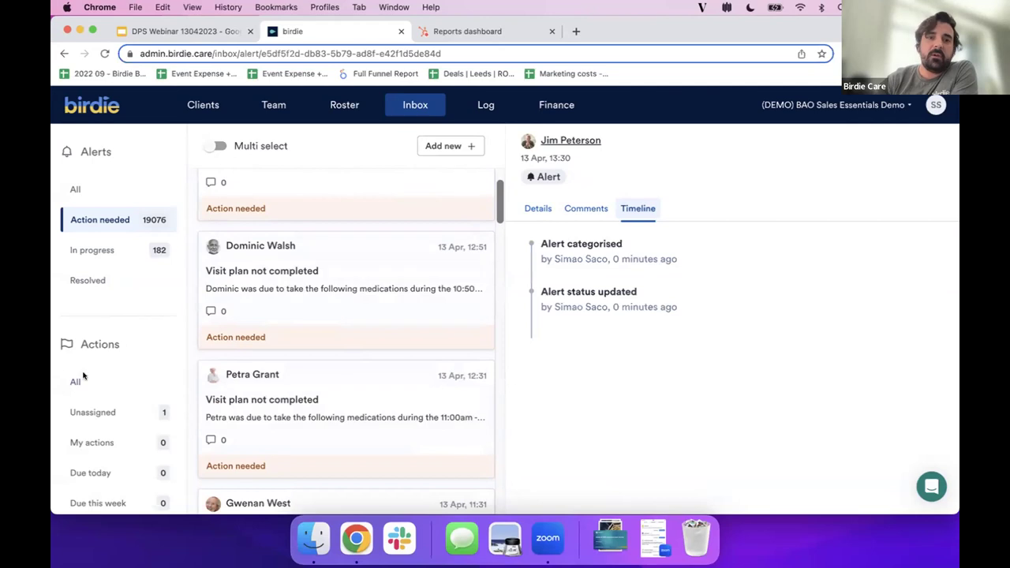
scroll(84, 379, "down", 3)
scroll(289, 386, "down", 5)
scroll(289, 386, "up", 10)
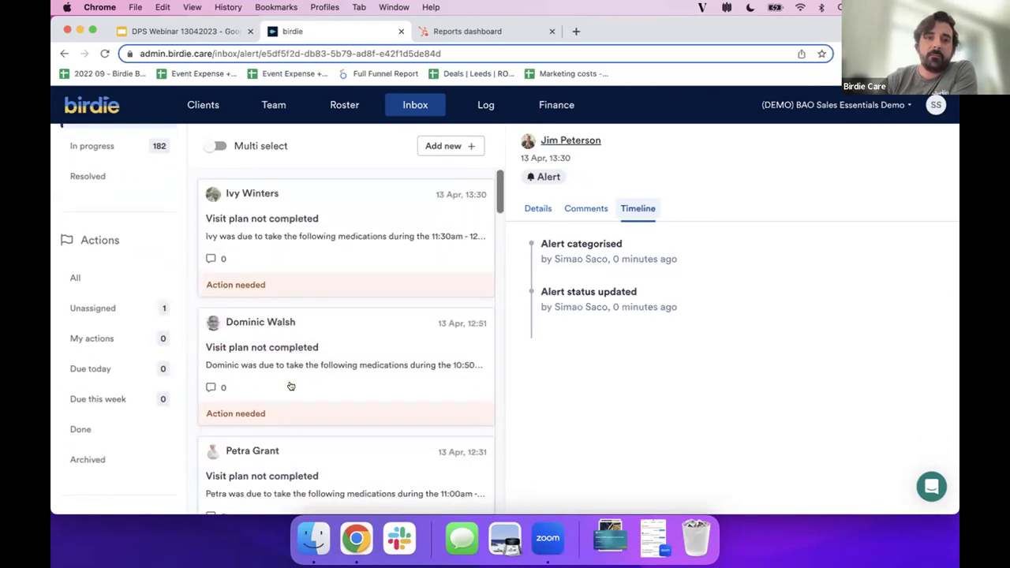
scroll(117, 344, "up", 3)
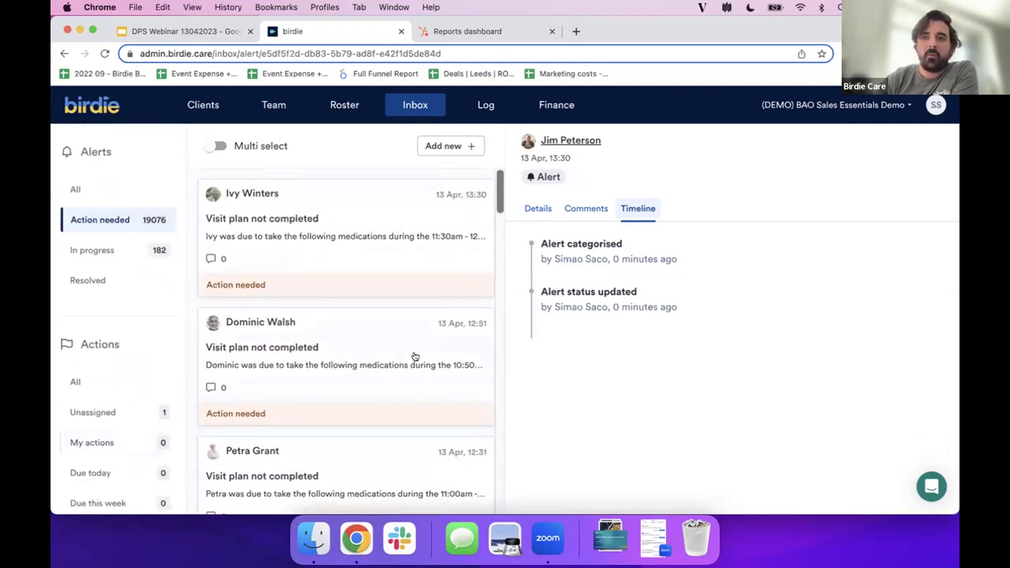